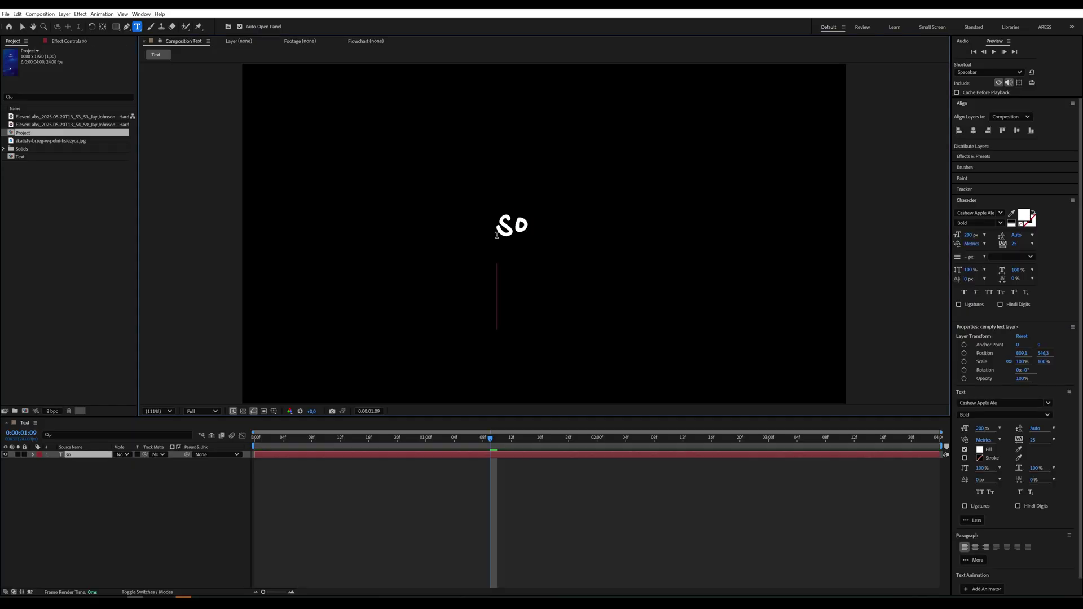
Finish the text so it reads 'so you know', one word per line
text(you)
key(Return)
text(know)
Centre the text in the composition and tighten the leading to about 170 px
click(1017, 130)
click(974, 130)
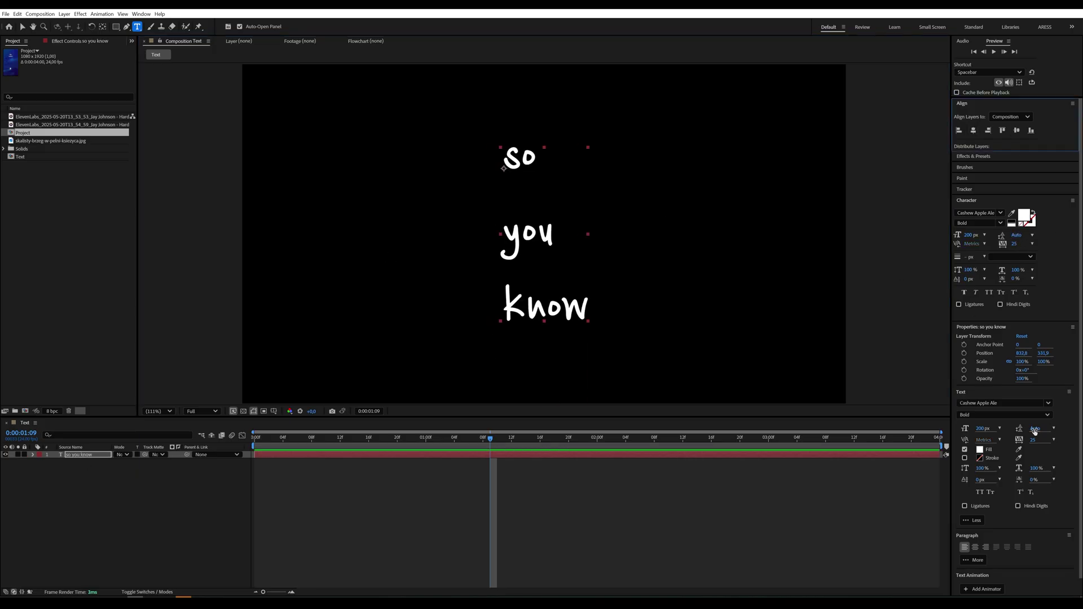
drag(1035, 431, 993, 430)
double_click(527, 214)
click(164, 504)
Add a text animator with Position and Opacity properties
click(33, 455)
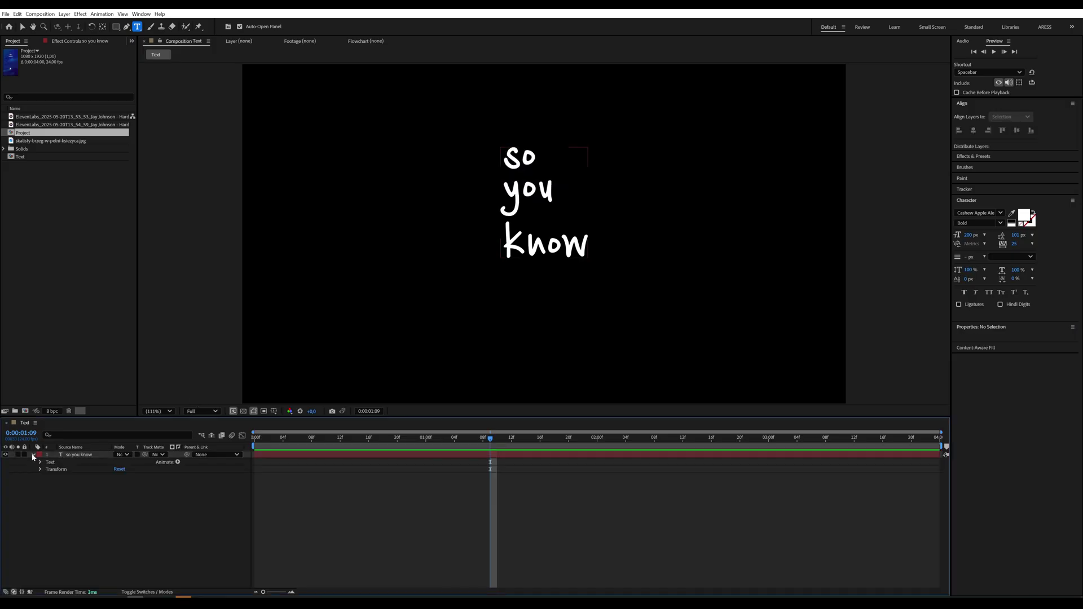
click(178, 462)
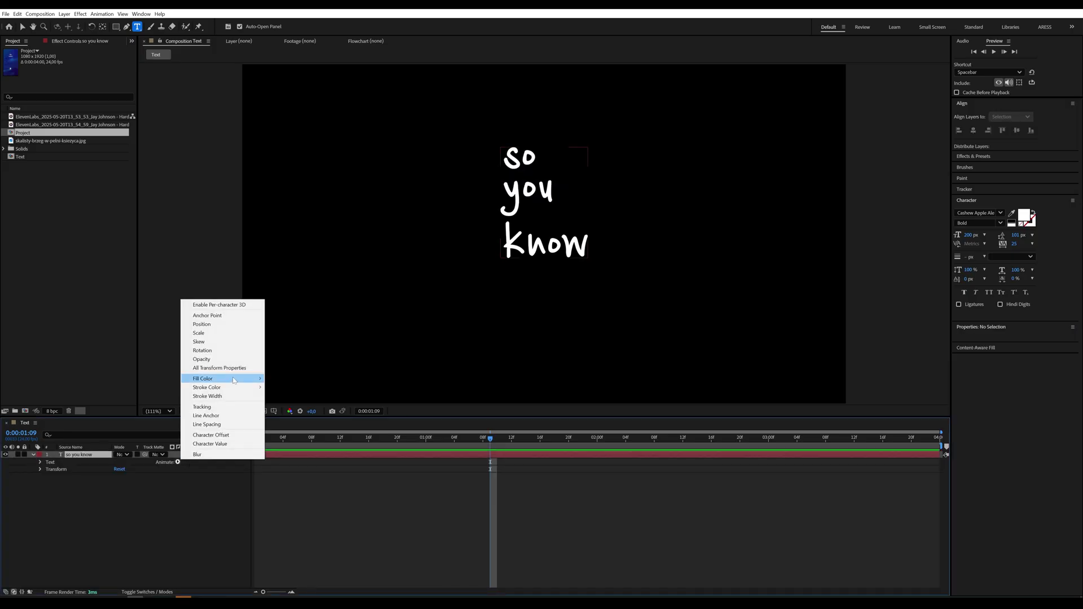
click(203, 325)
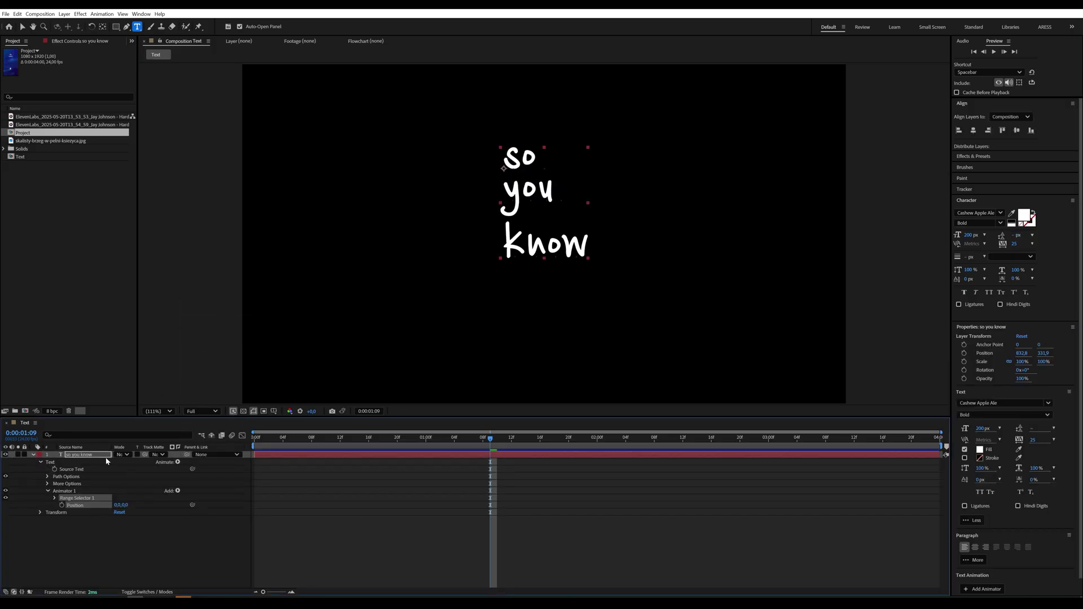
click(178, 492)
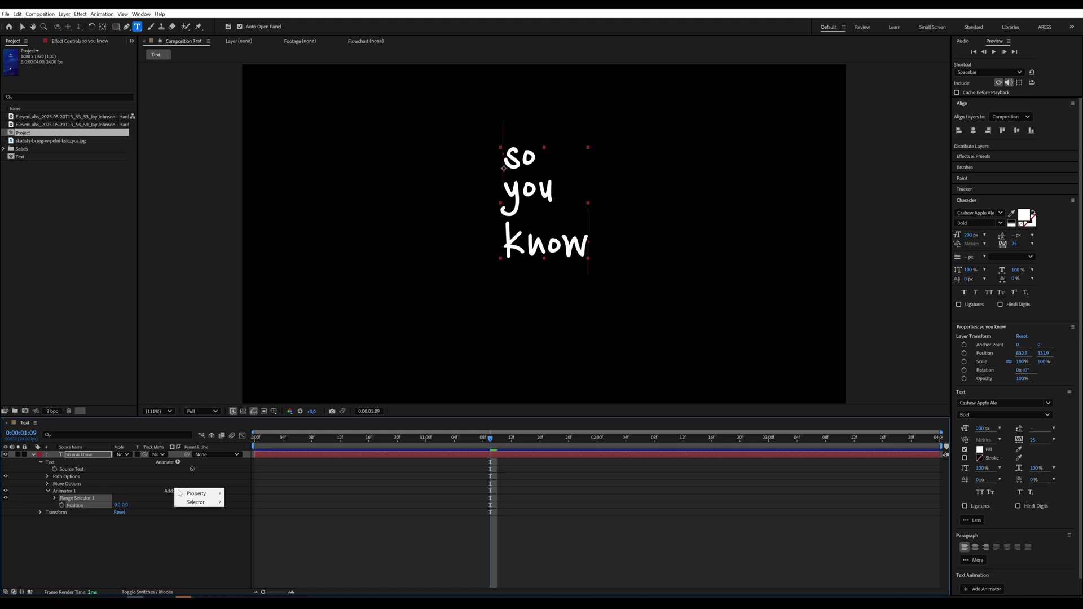
mouse_move(194, 496)
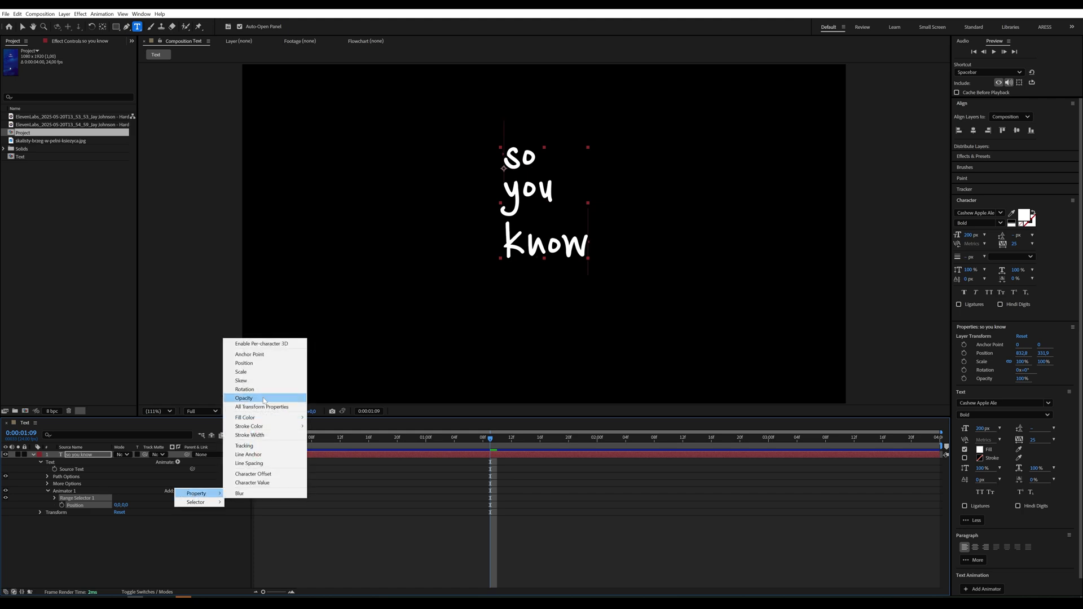
click(244, 398)
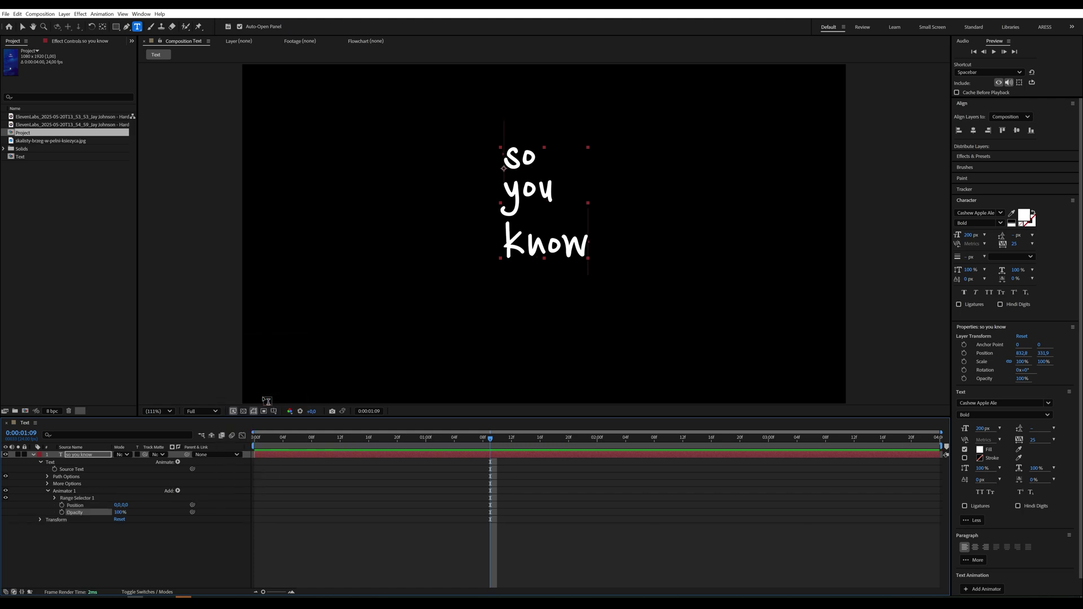
Set Animator 1's Position offset to 0,100 and its Opacity to 2%
click(127, 505)
key(Return)
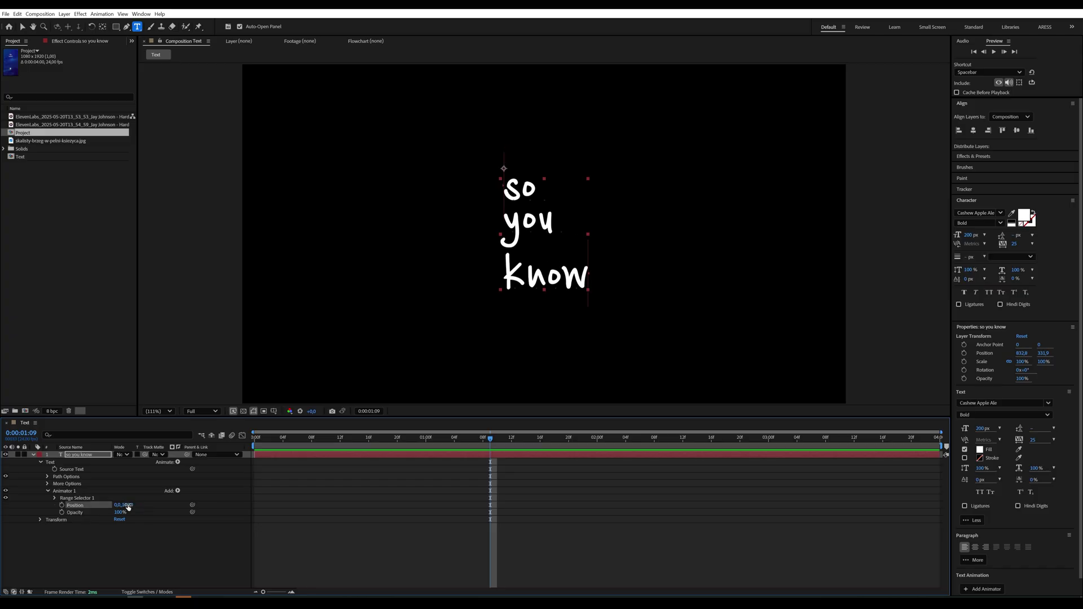
drag(120, 514, 65, 515)
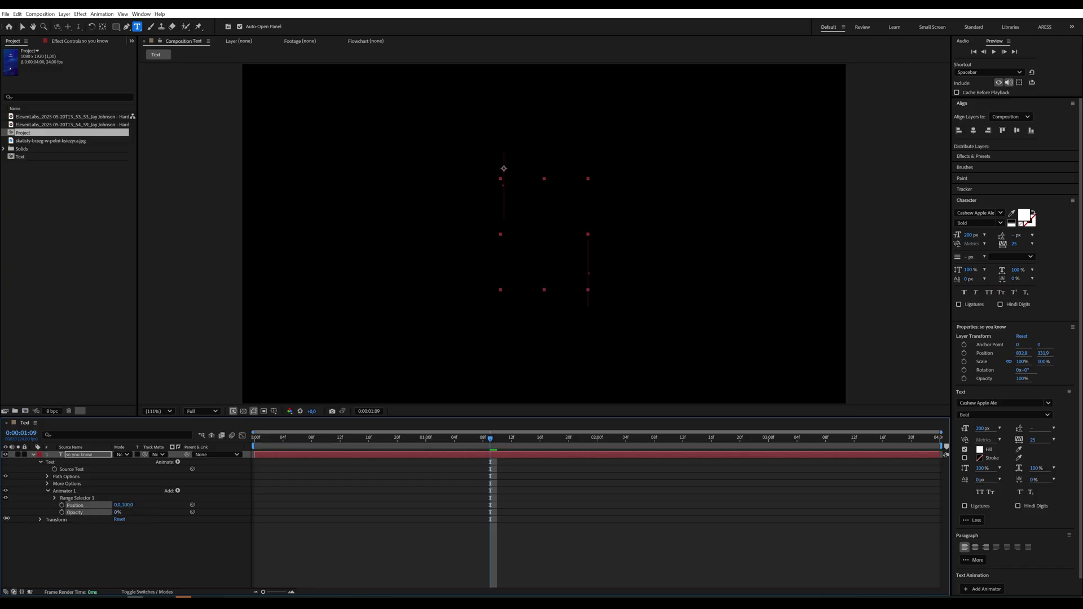
drag(341, 444, 235, 438)
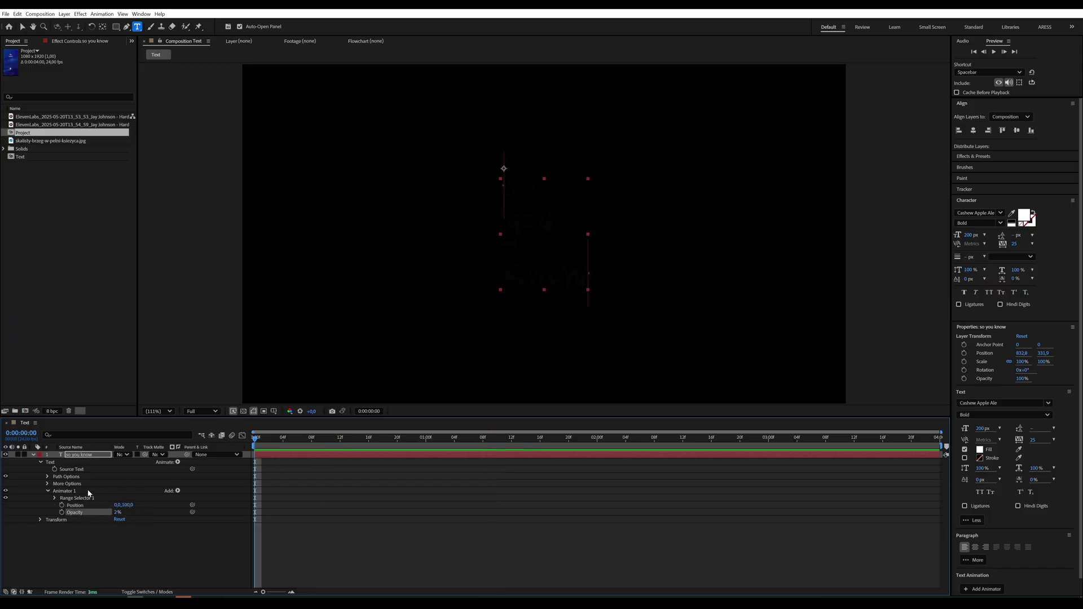
Keyframe Range Selector Start at 0% on 0:00 and 100% on 1:00, then preview
click(55, 498)
click(68, 505)
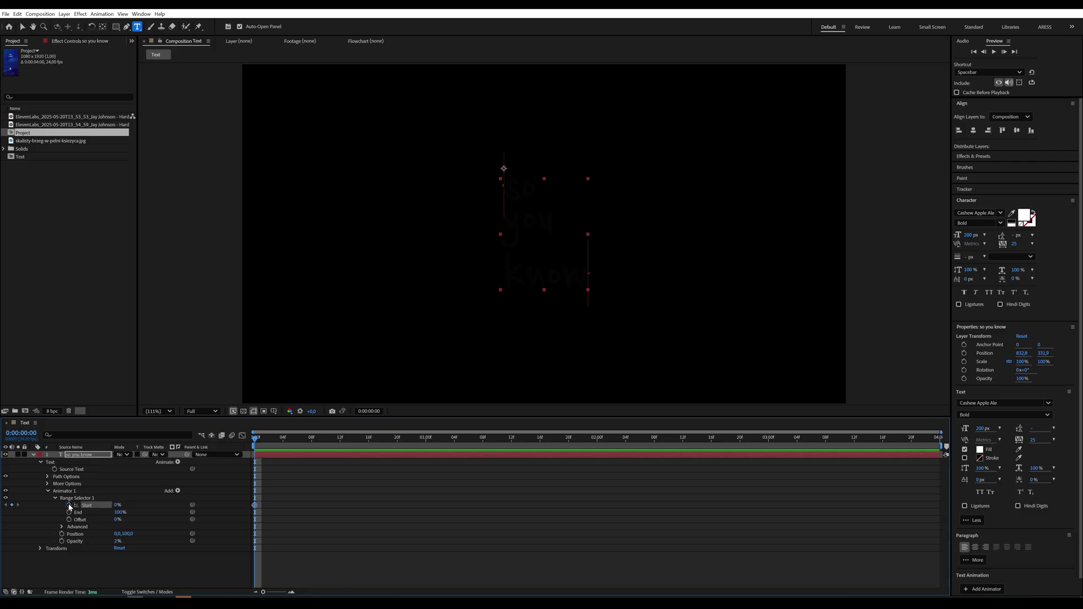
click(426, 445)
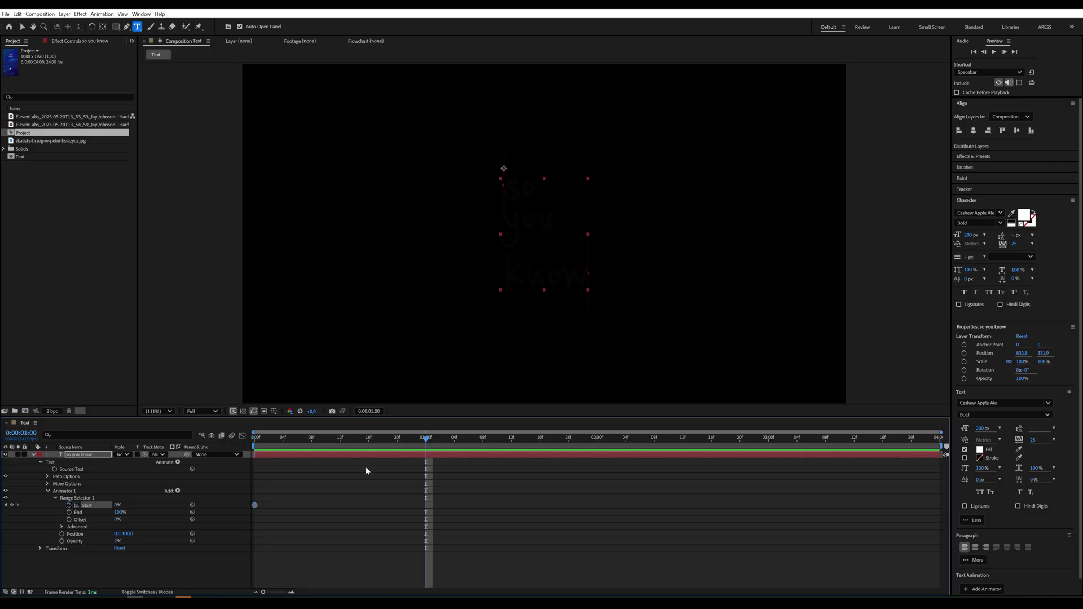
drag(115, 506, 332, 502)
drag(296, 443, 227, 444)
key(space)
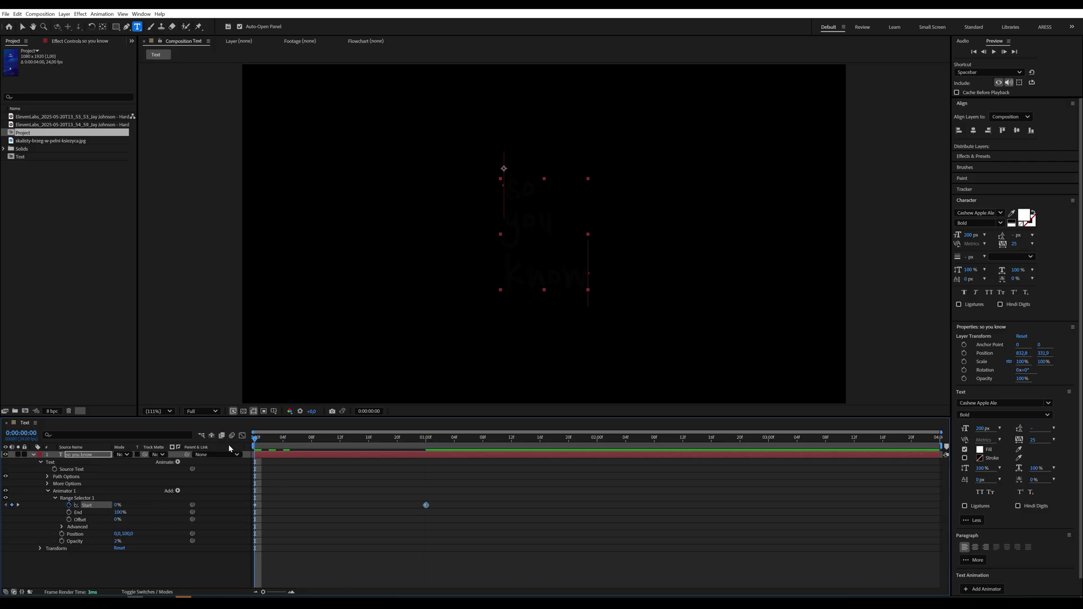
key(space)
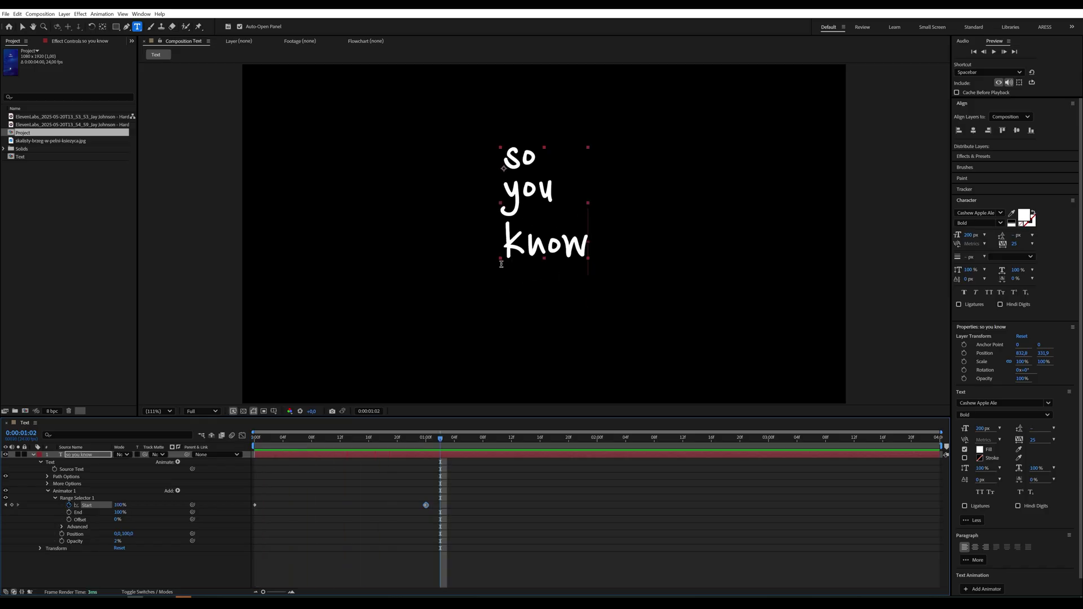
Set the Range Selector's Based On option to Words and preview the word-by-word reveal
click(62, 528)
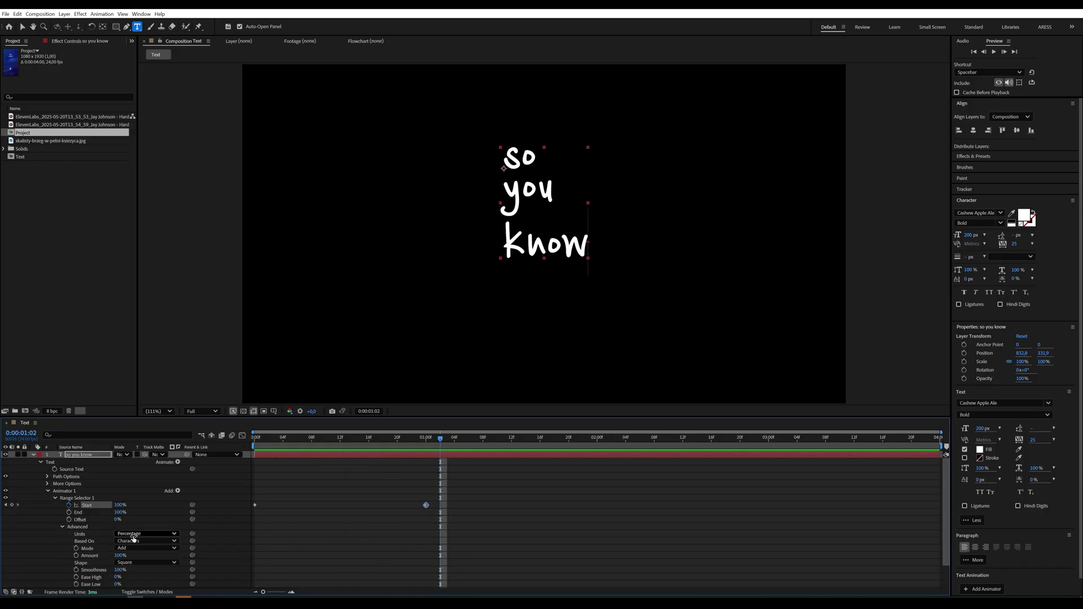
click(134, 539)
click(135, 567)
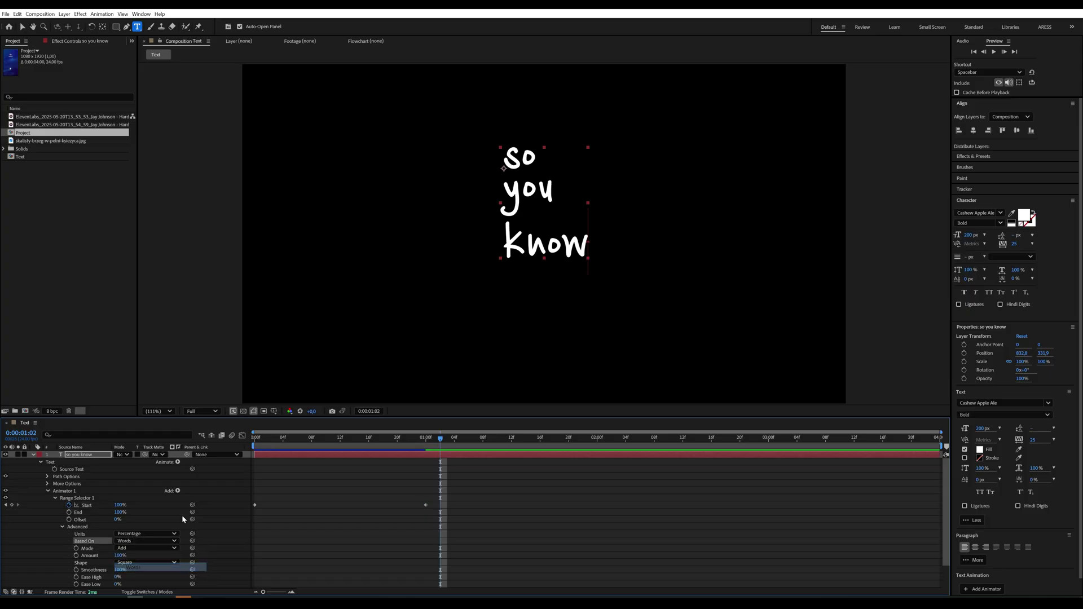
key(space)
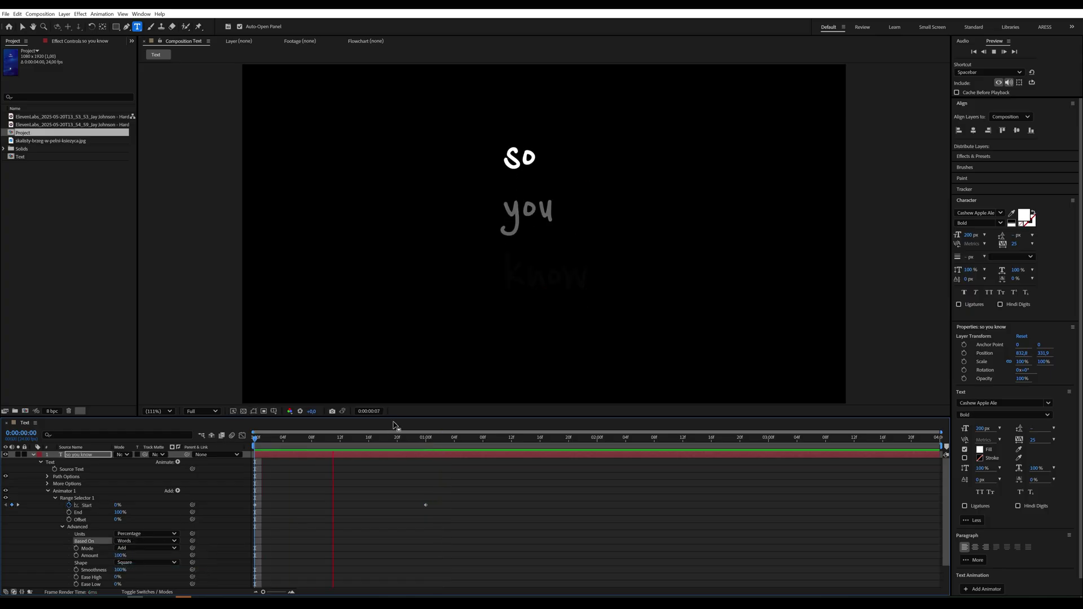
key(space)
drag(475, 519, 245, 492)
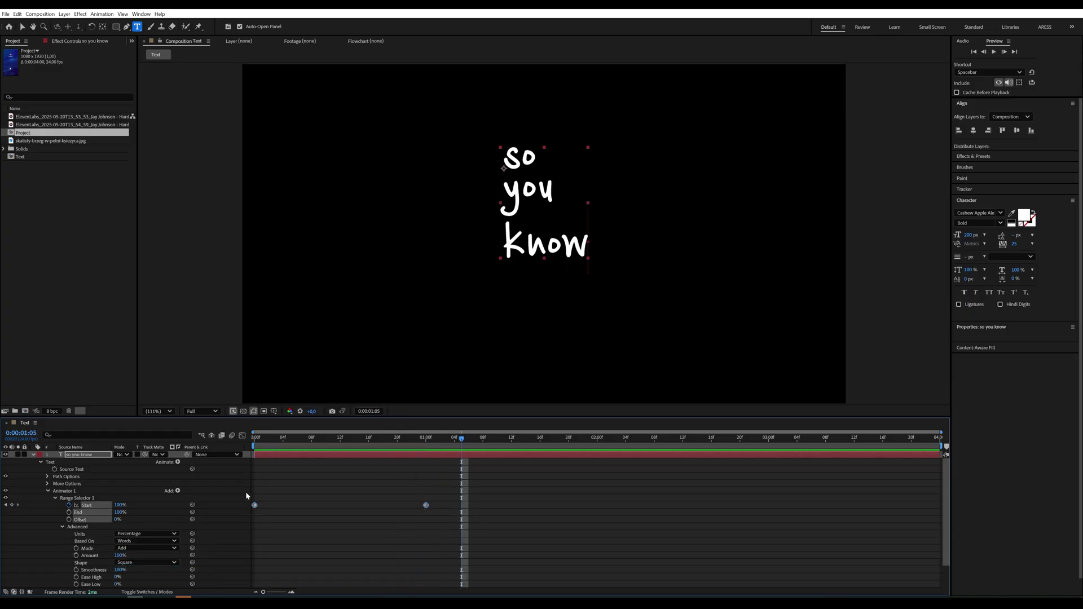
Apply Easy Ease (F9) to the Start keyframes and check their speed graph around frame 19
key(F9)
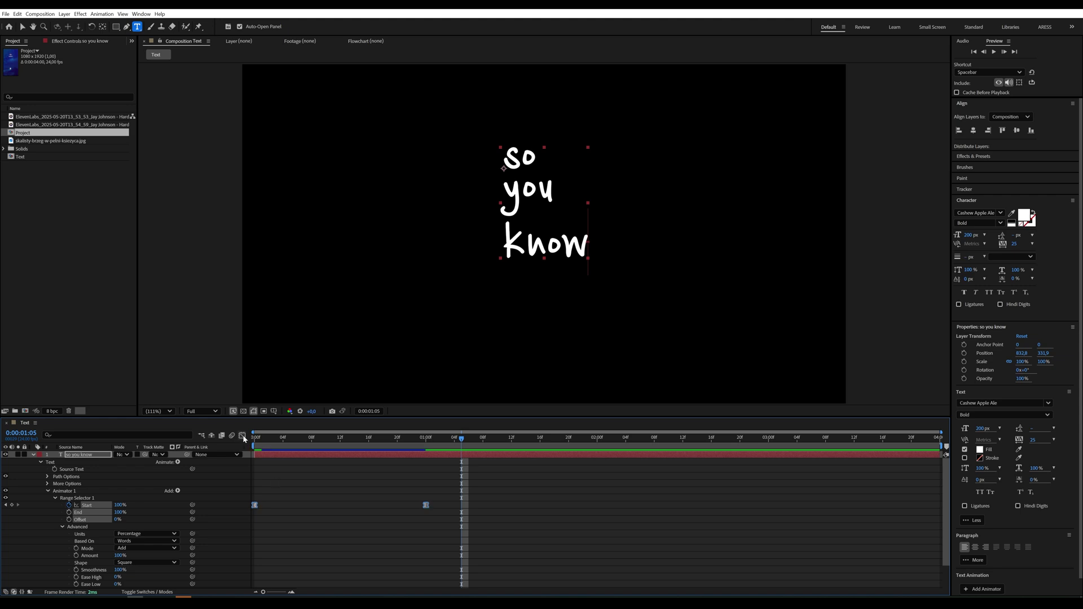
click(243, 436)
drag(448, 573, 349, 565)
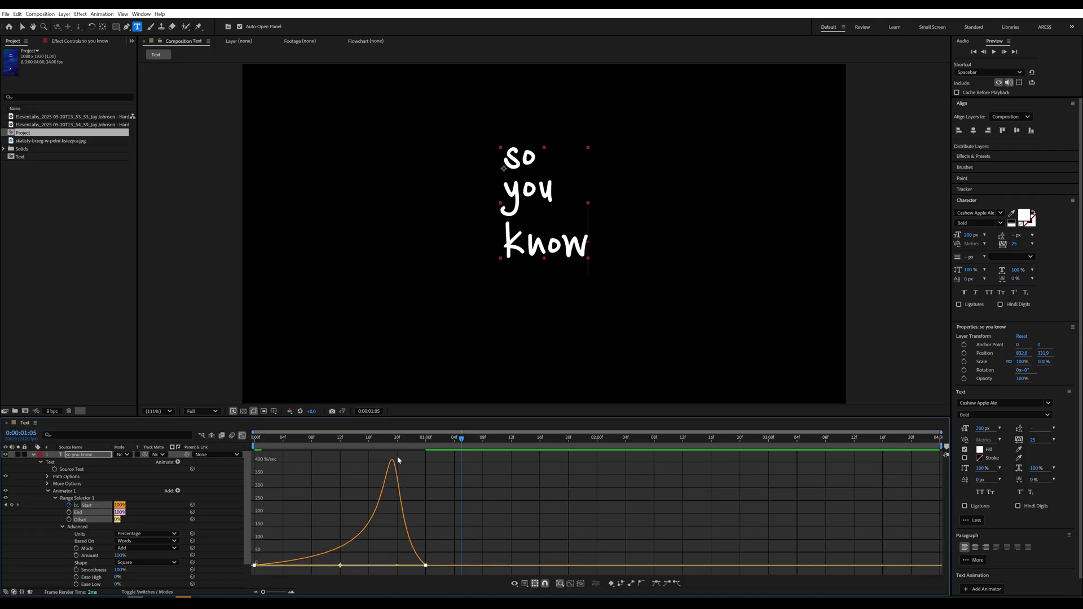
click(391, 440)
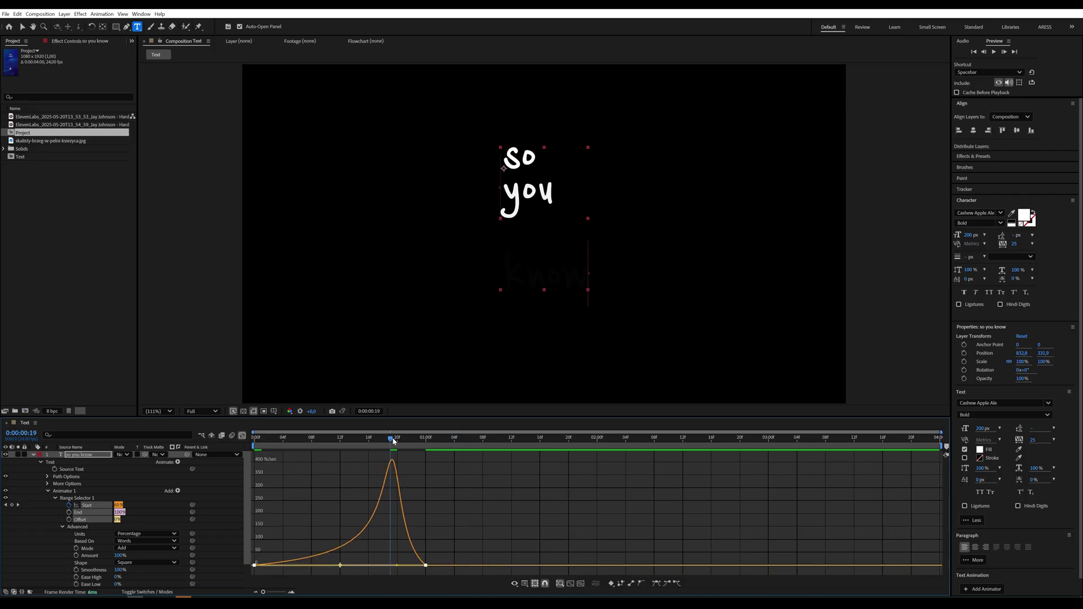
drag(393, 442, 393, 441)
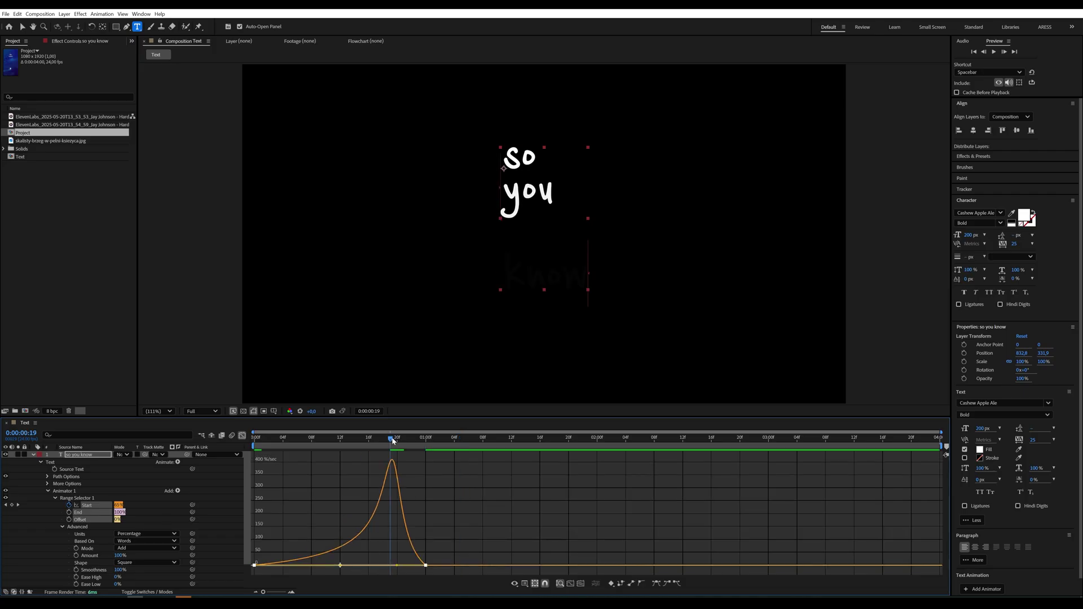
In the layer view, select the 'so you know' layer and scrub to 1:01
click(242, 437)
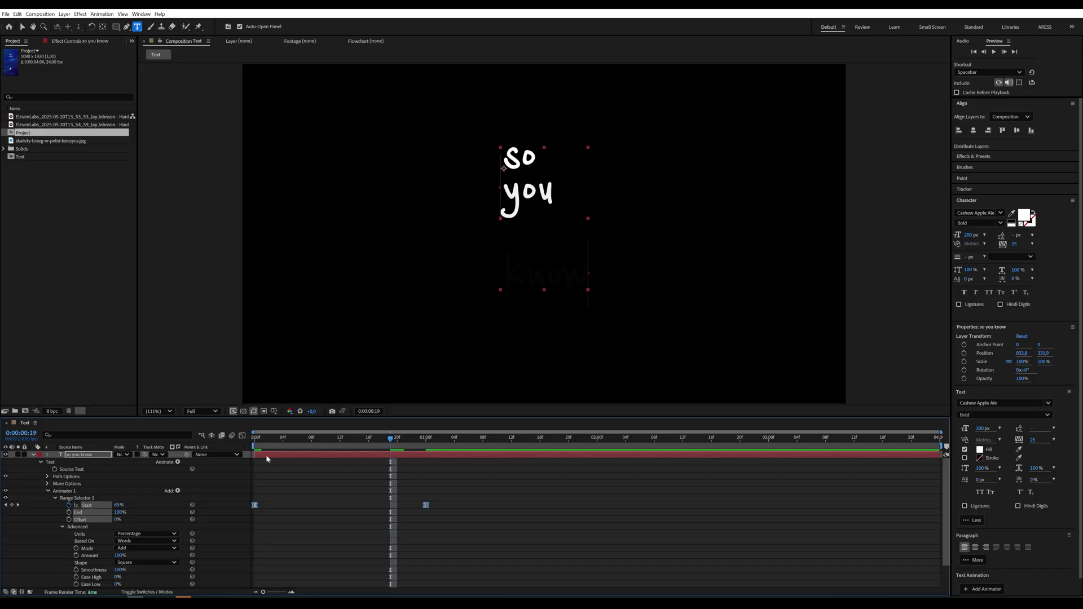
click(267, 458)
click(332, 456)
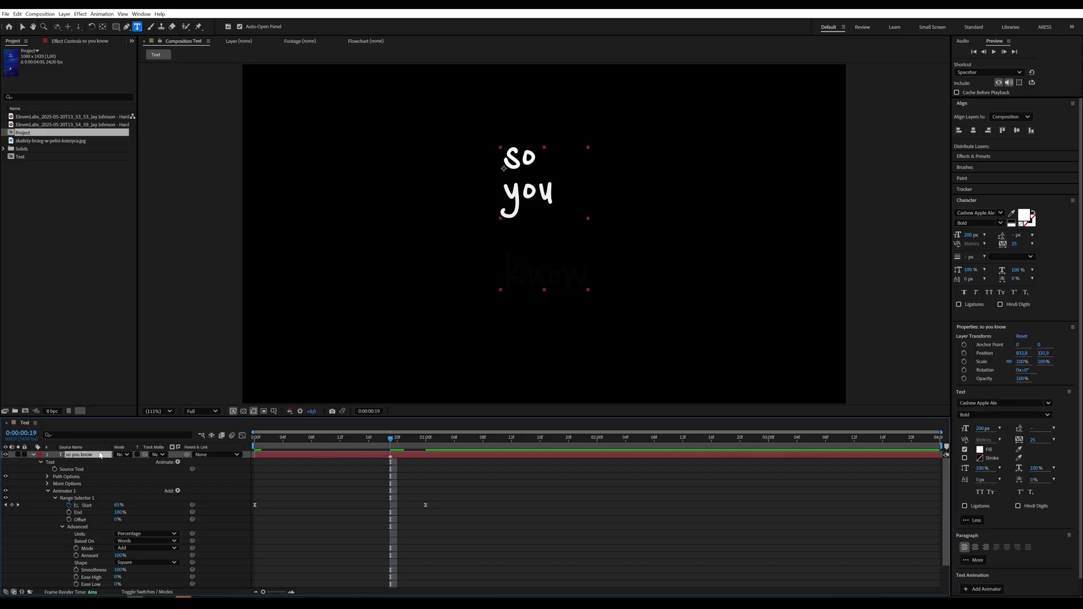
drag(411, 445, 427, 449)
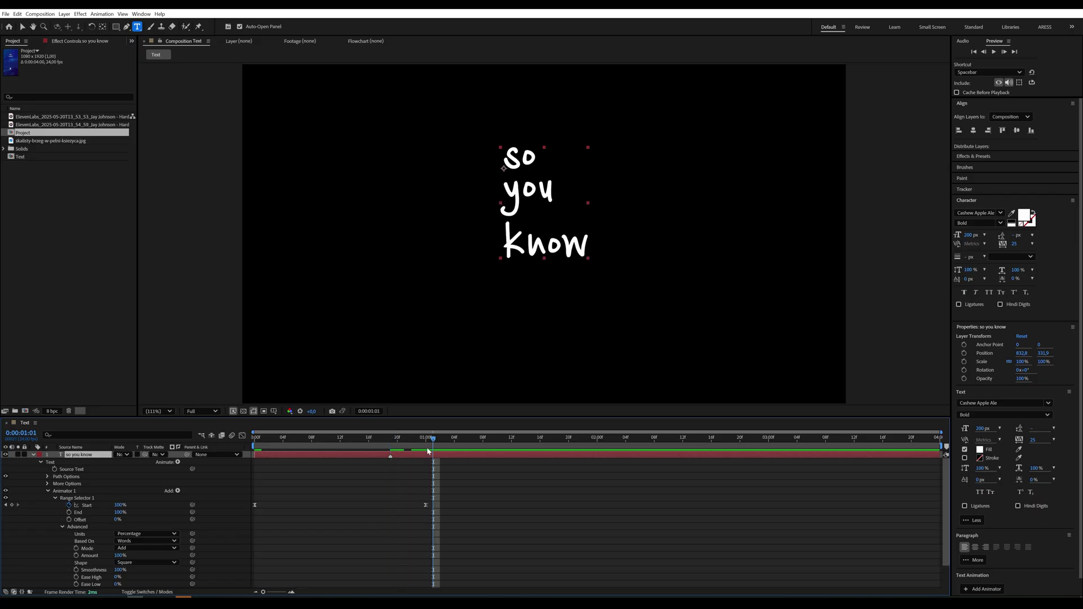
Duplicate the 'so you know' layer and cut the original down to just 'so'
click(33, 456)
key(ctrl+d)
key(ctrl+d)
click(85, 468)
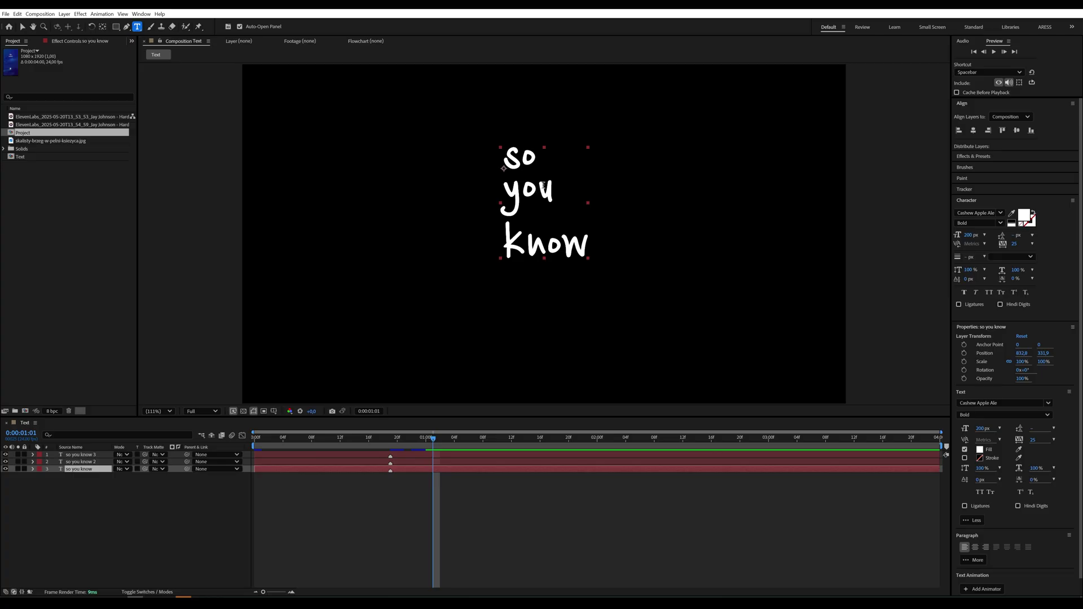
mouse_move(503, 188)
mouse_down()
mouse_move(536, 195)
mouse_move(597, 248)
mouse_move(507, 193)
mouse_up()
key(BackSpace)
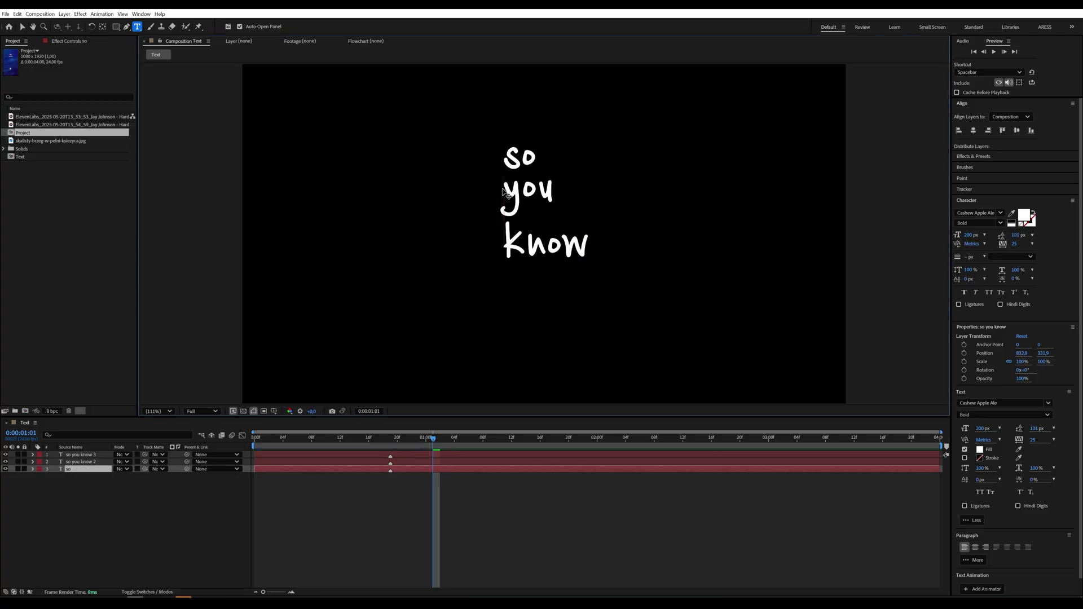
Edit the second copy so it reads only 'you'
click(84, 462)
double_click(526, 237)
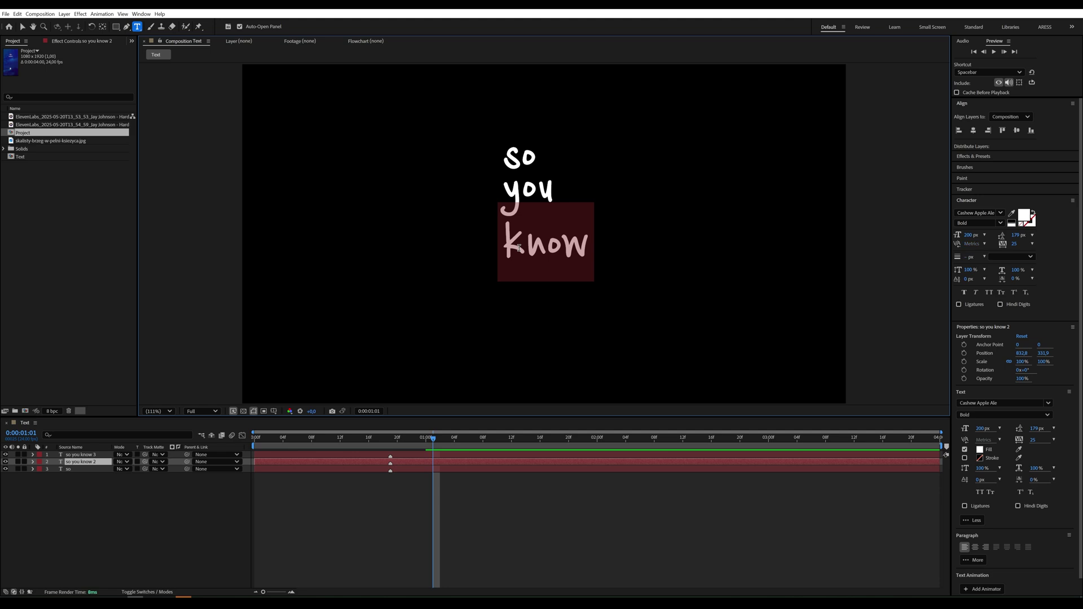
key(BackSpace)
double_click(518, 152)
key(BackSpace)
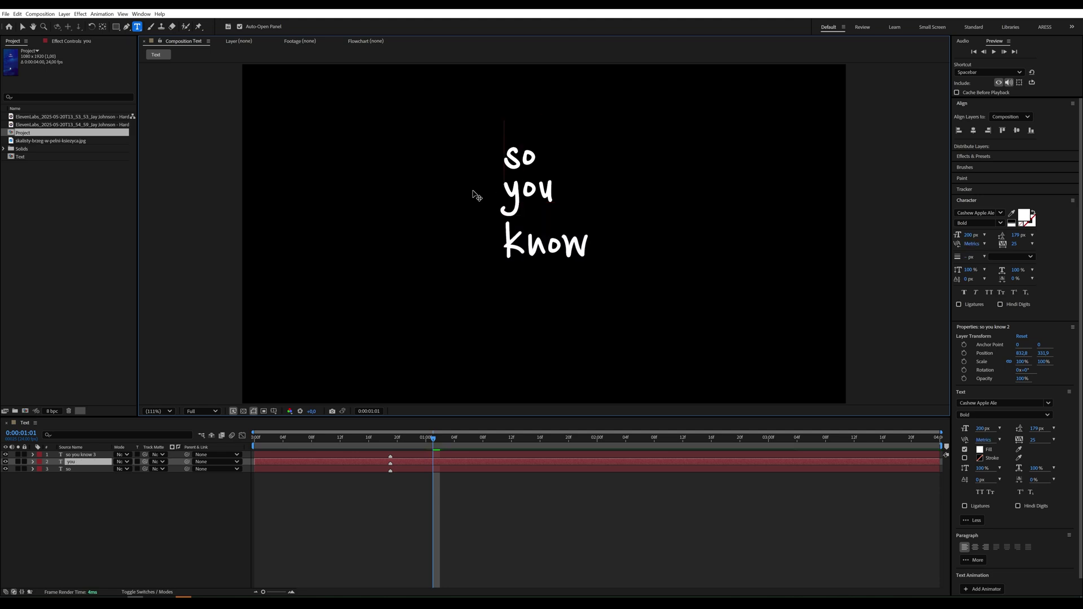
Edit the third copy to read only 'know', kept on its lower line
click(72, 456)
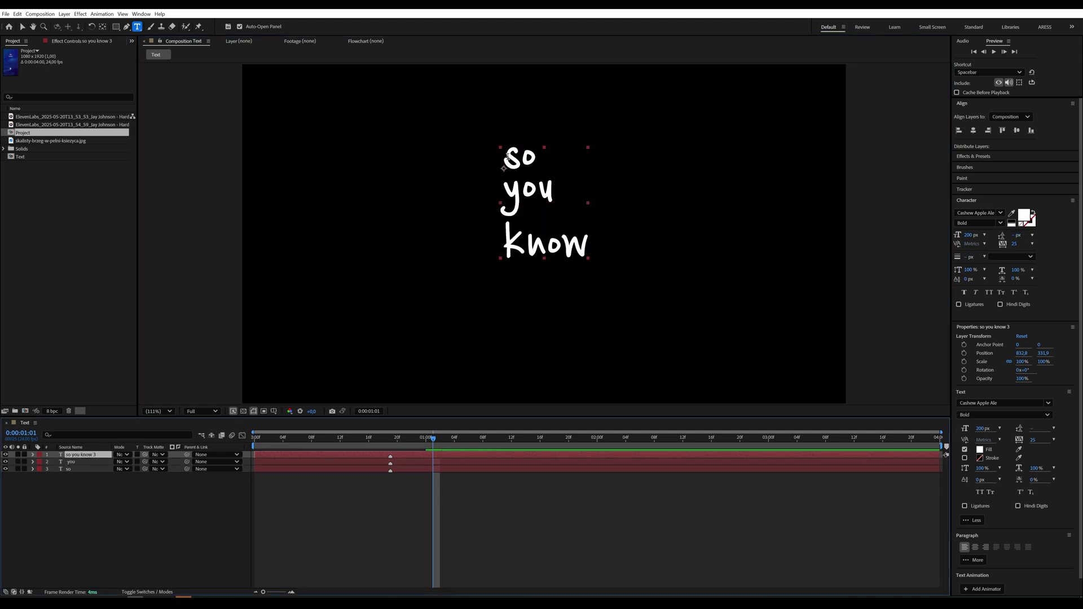
drag(508, 158, 558, 199)
key(BackSpace)
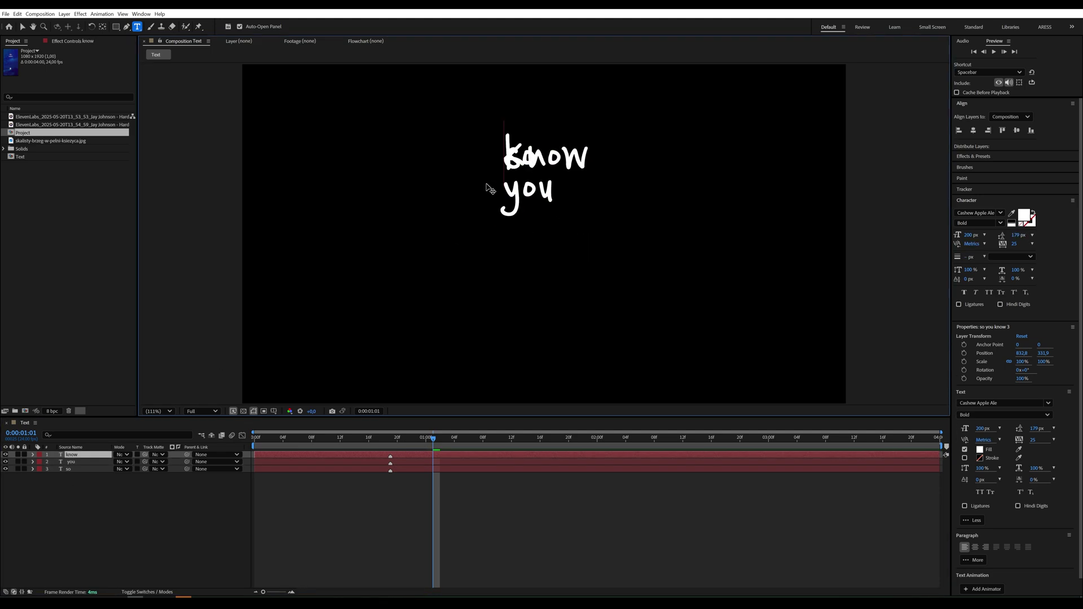
key(Return)
key(Return)
Stagger the words diagonally: 'know' up under 'you', both shifted right
click(23, 27)
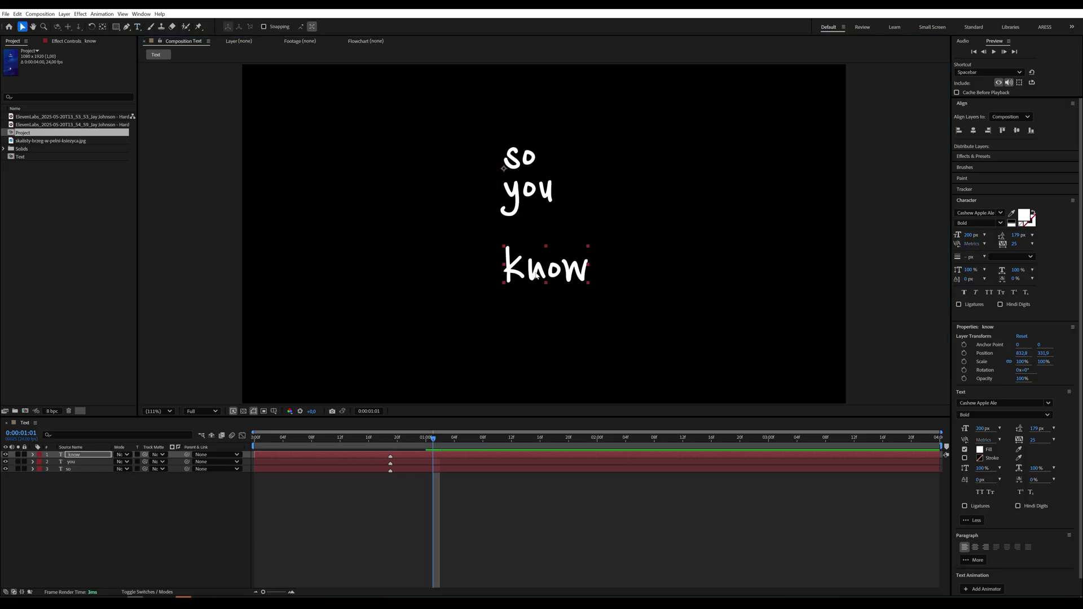
drag(537, 277, 536, 250)
click(71, 461)
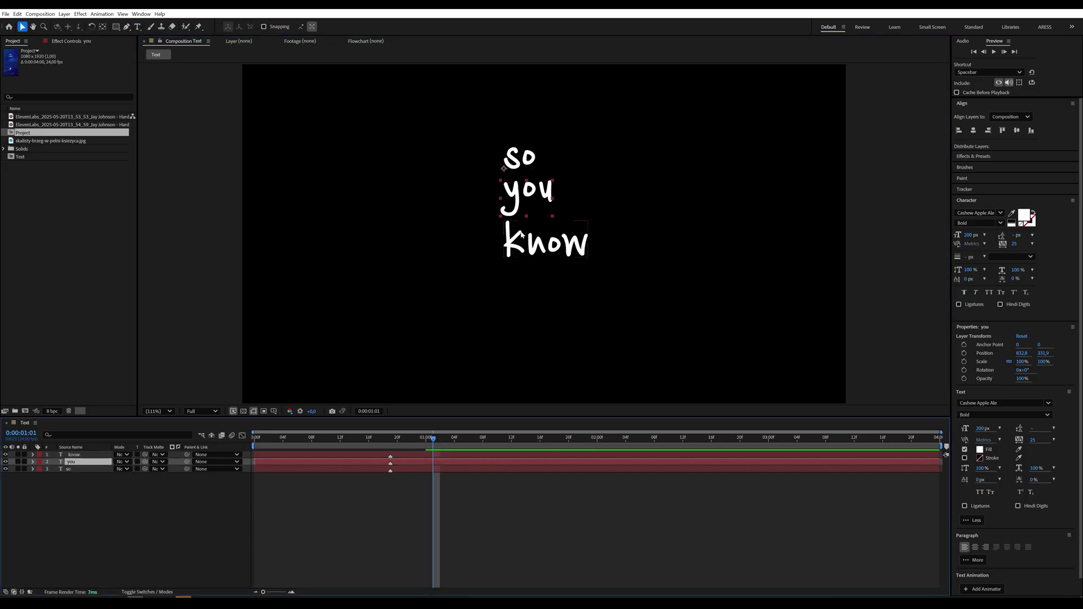
drag(523, 199, 545, 199)
drag(535, 243, 581, 243)
Delay 'you' to start at 12 frames and 'know' at 1 second, then preview
drag(433, 439, 256, 448)
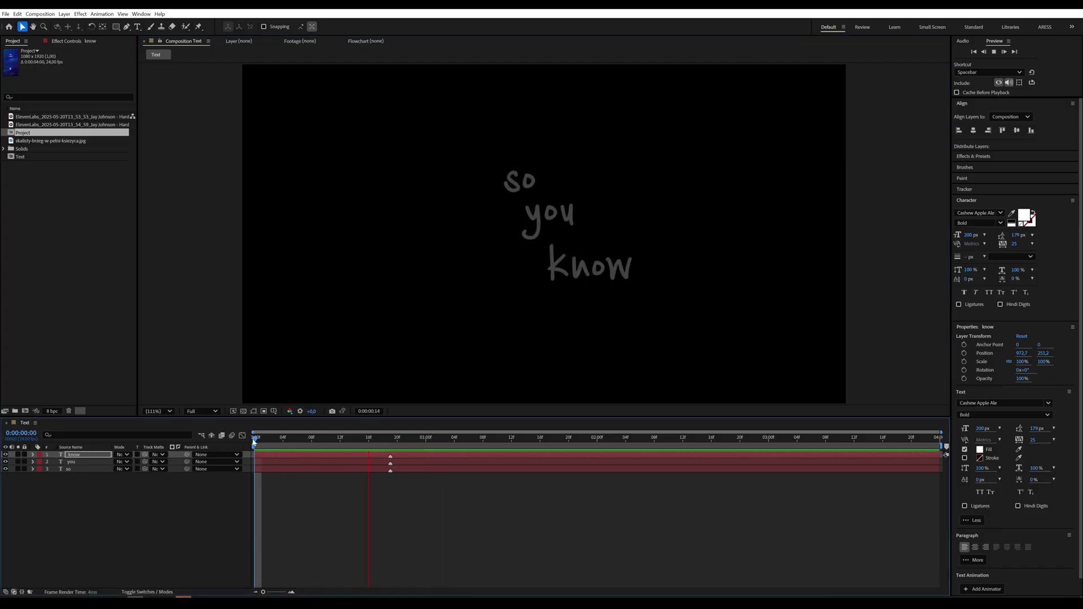
click(340, 438)
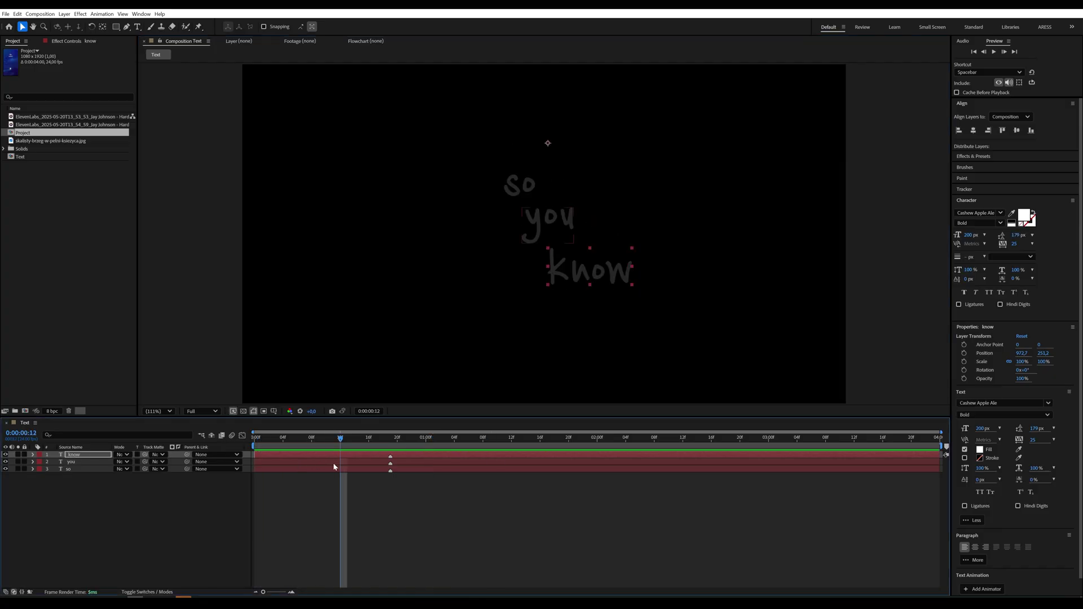
drag(335, 464, 420, 464)
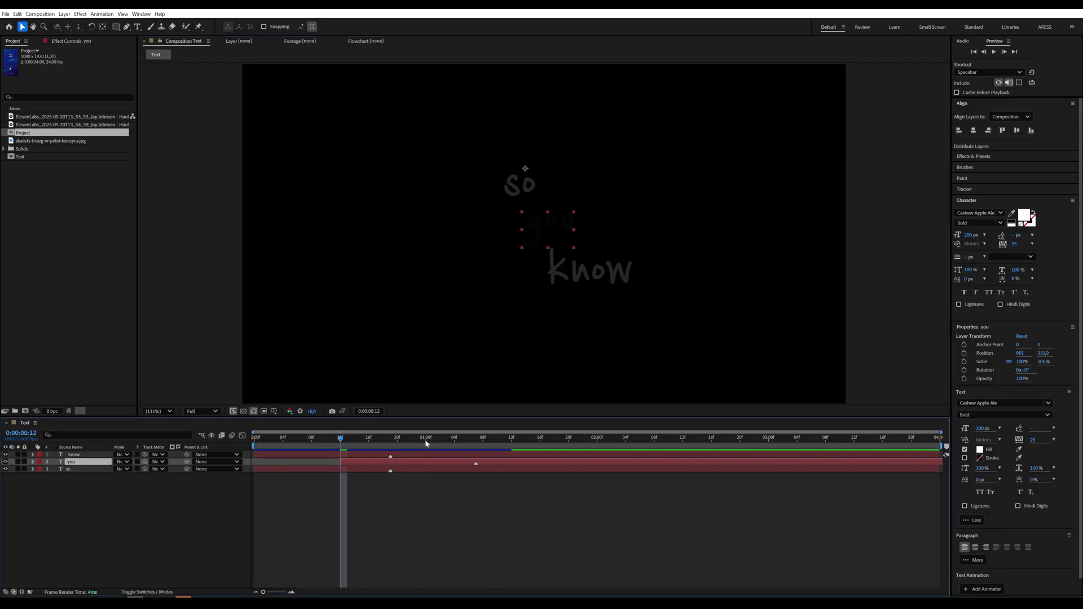
click(426, 442)
click(380, 455)
key(bracketleft)
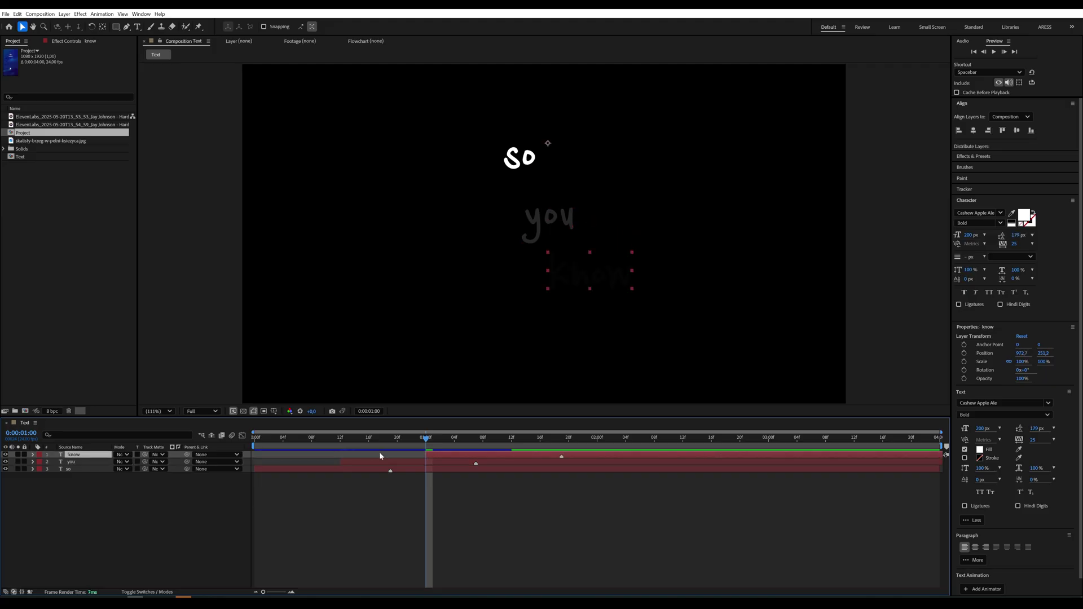
click(254, 438)
key(space)
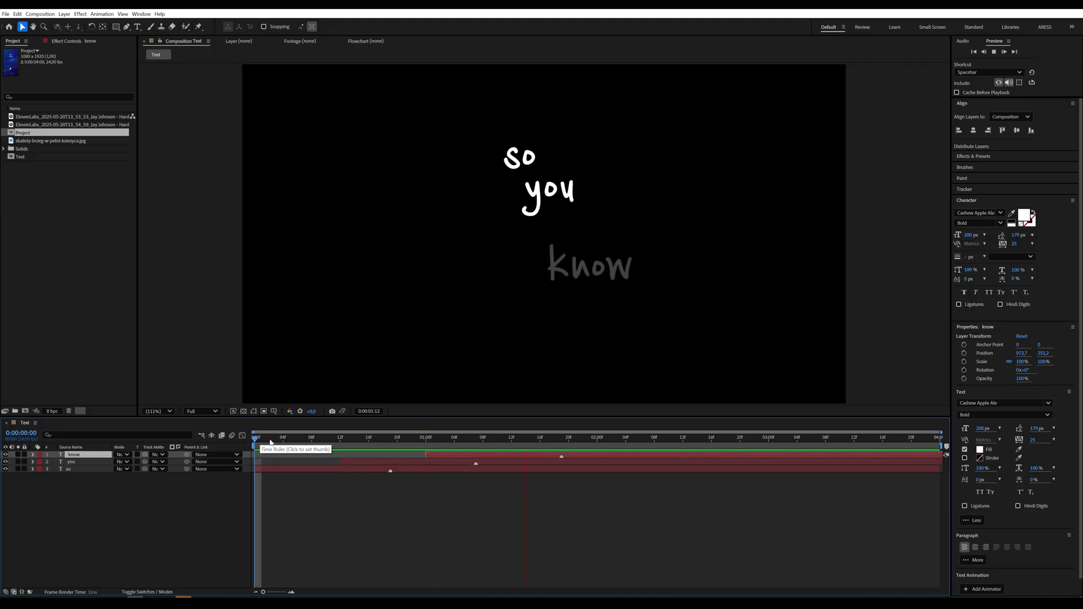
key(space)
click(313, 469)
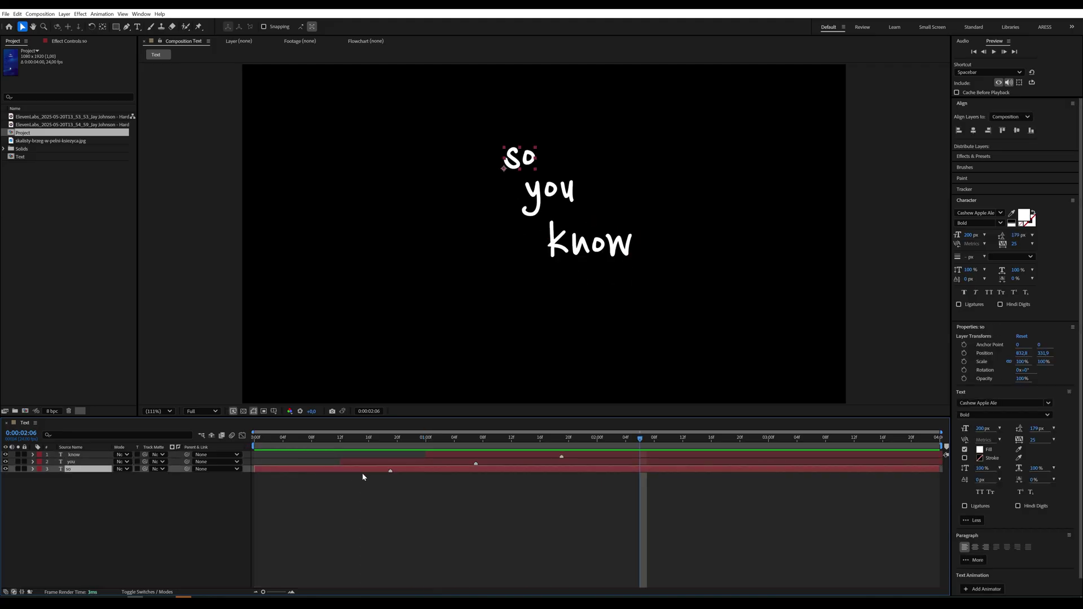
Duplicate the 'so' layer and delete the copy's Start keyframes
key(ctrl+d)
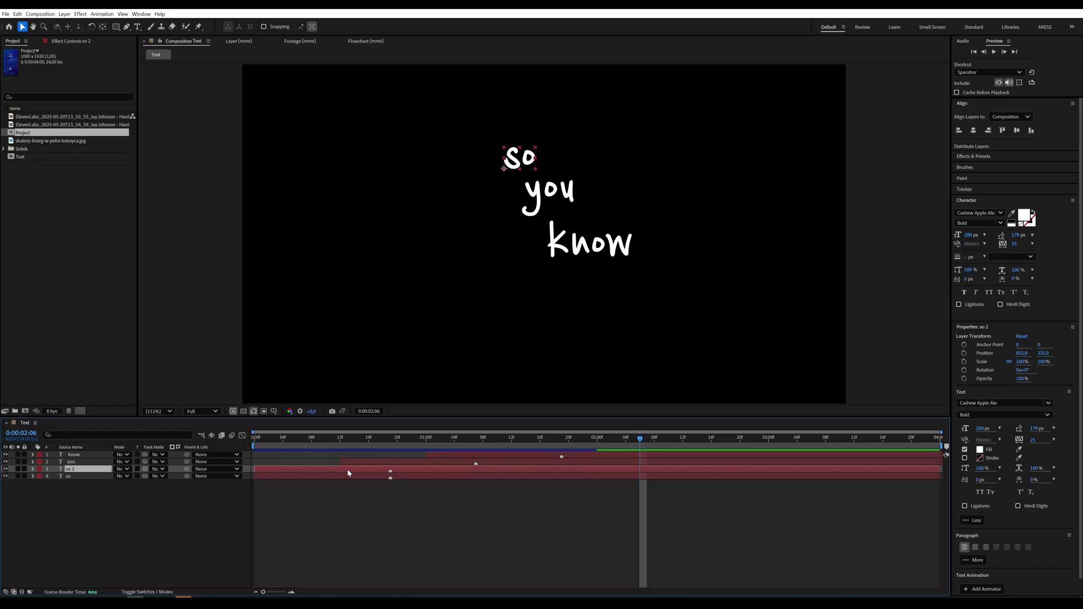
key(u)
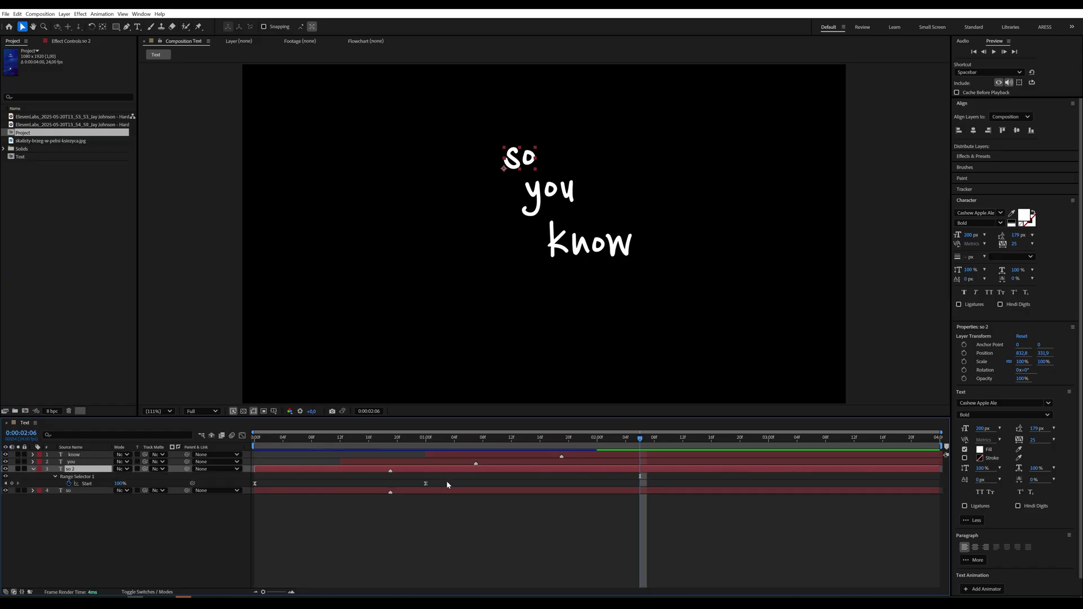
drag(446, 483, 255, 490)
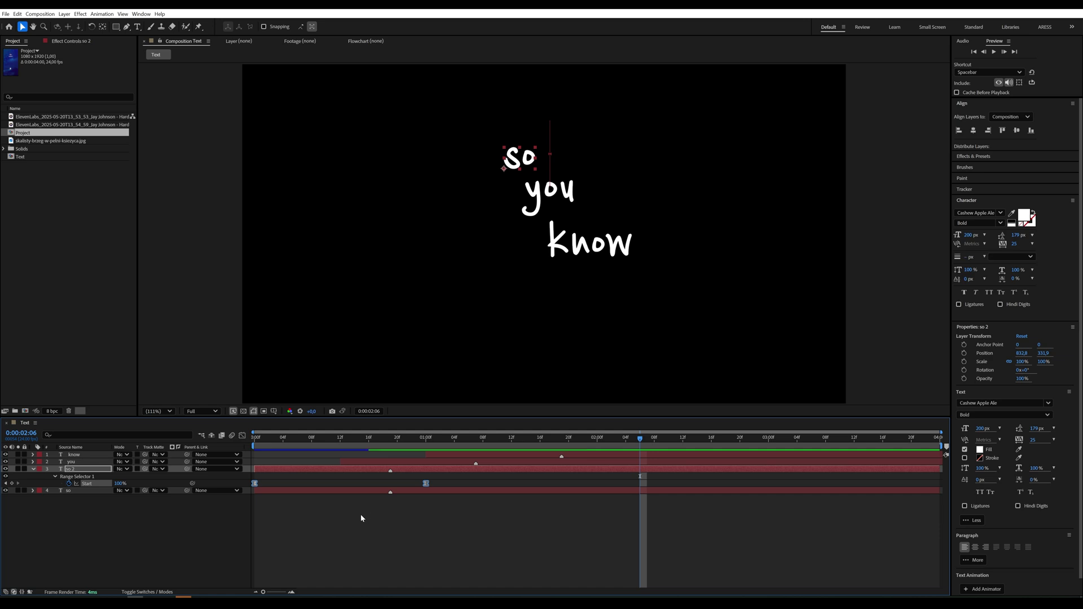
key(Delete)
At 19 frames, retype the duplicate's text from 'so' to 'how'
click(391, 440)
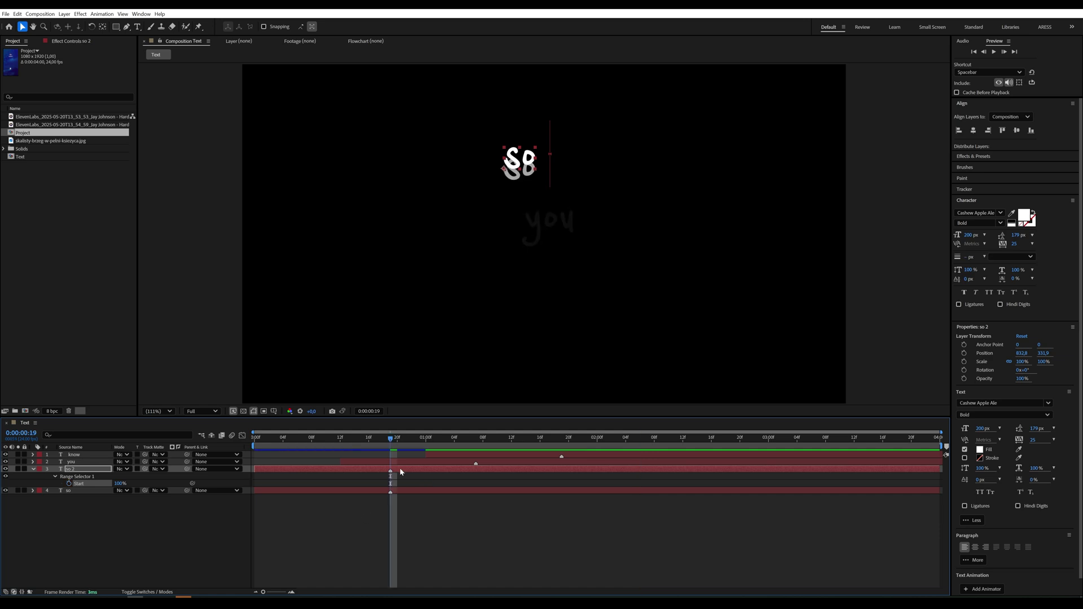
click(137, 27)
click(514, 161)
double_click(513, 161)
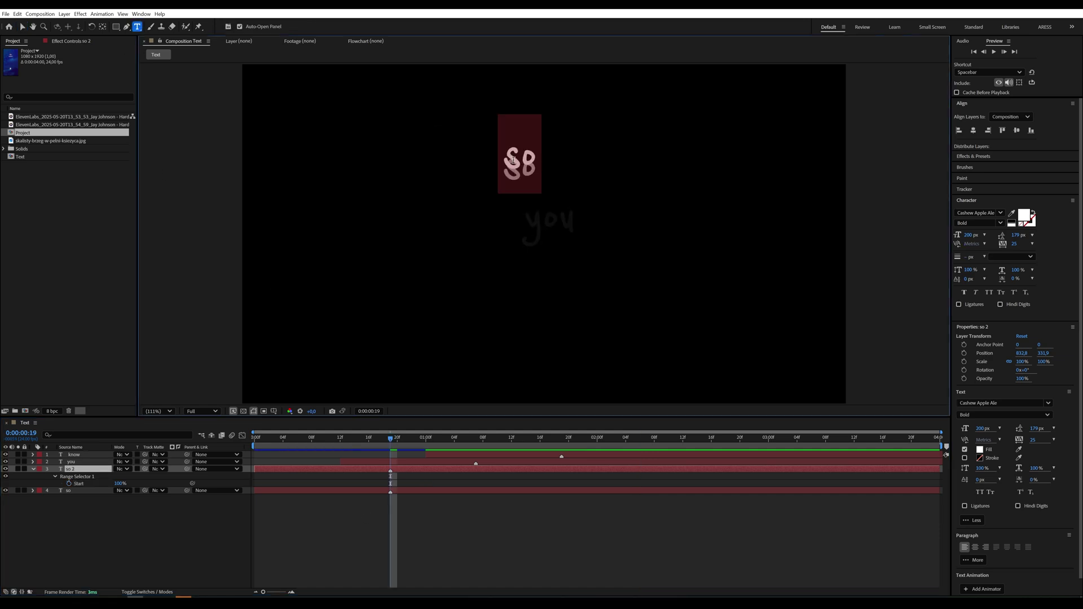
text(how)
click(344, 483)
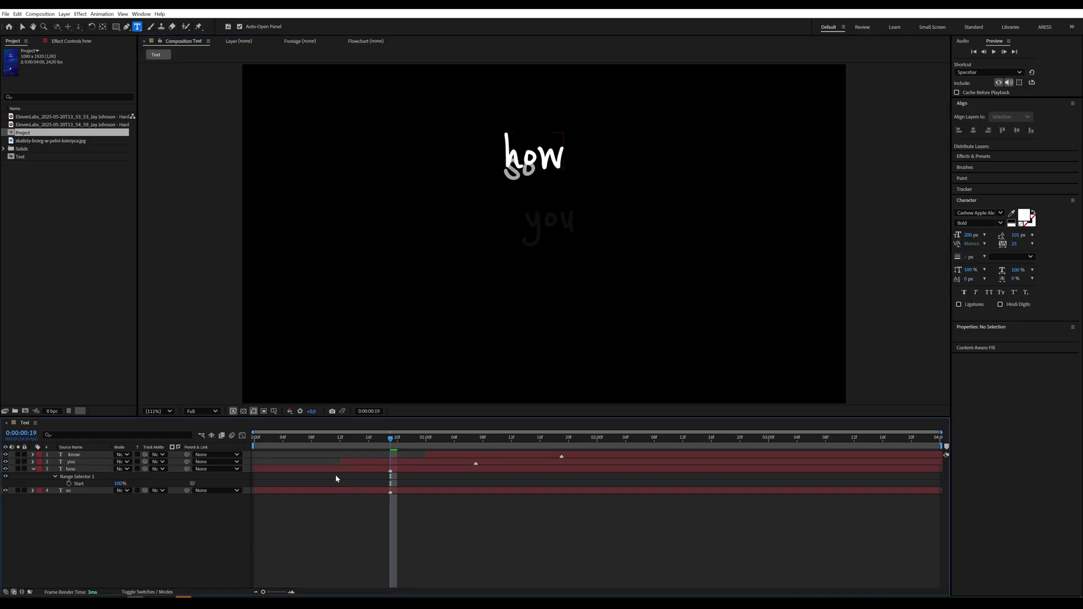
click(334, 471)
key(space)
key(bracketleft)
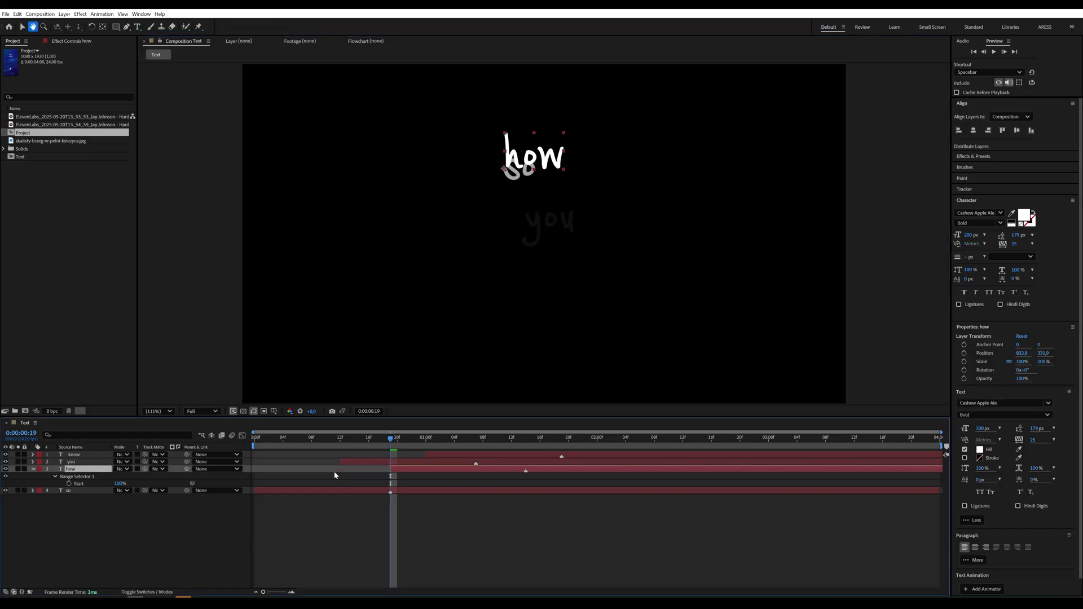
key(ctrl+t)
click(388, 493)
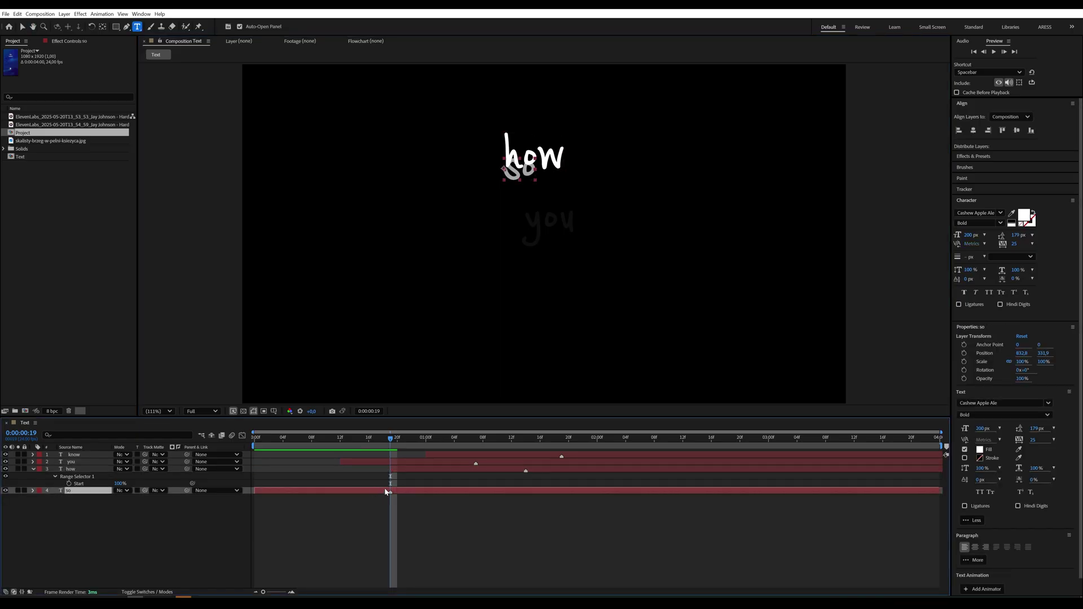
key(alt+bracketright)
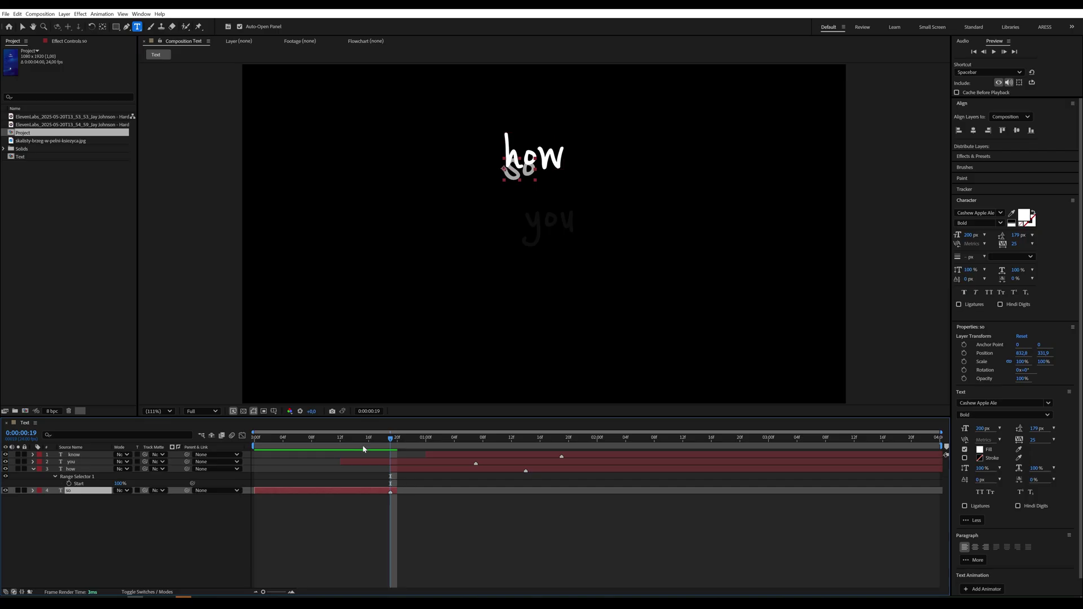
key(Home)
key(space)
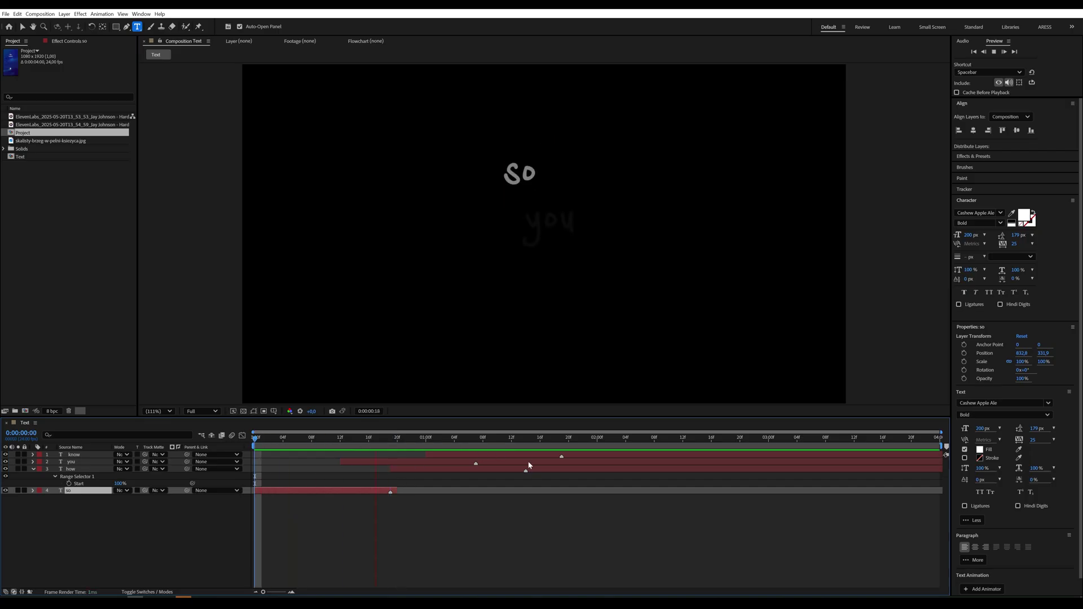
key(space)
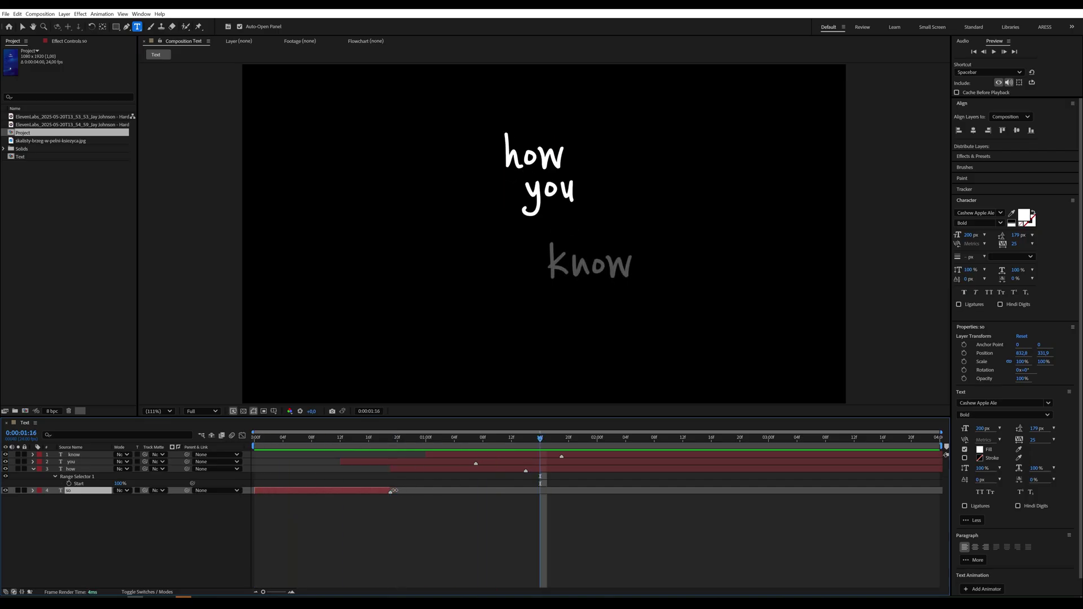
drag(372, 439, 253, 440)
key(space)
key(space)
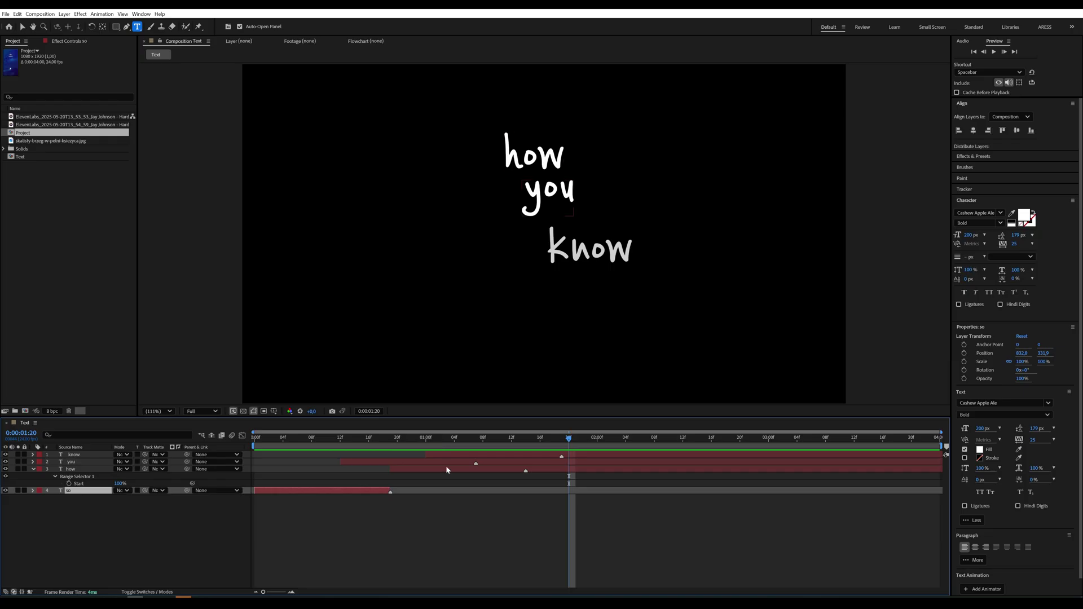
click(447, 470)
click(62, 464)
Duplicate the 'you' layer, retype it as 'to', and start it later around 1 second
click(33, 470)
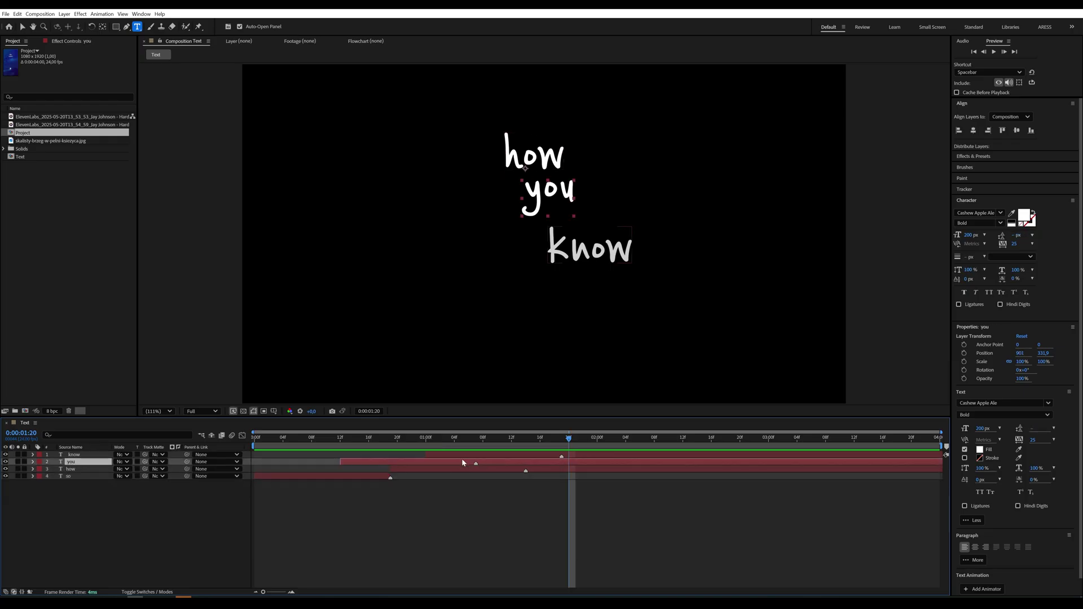
key(ctrl+d)
double_click(555, 193)
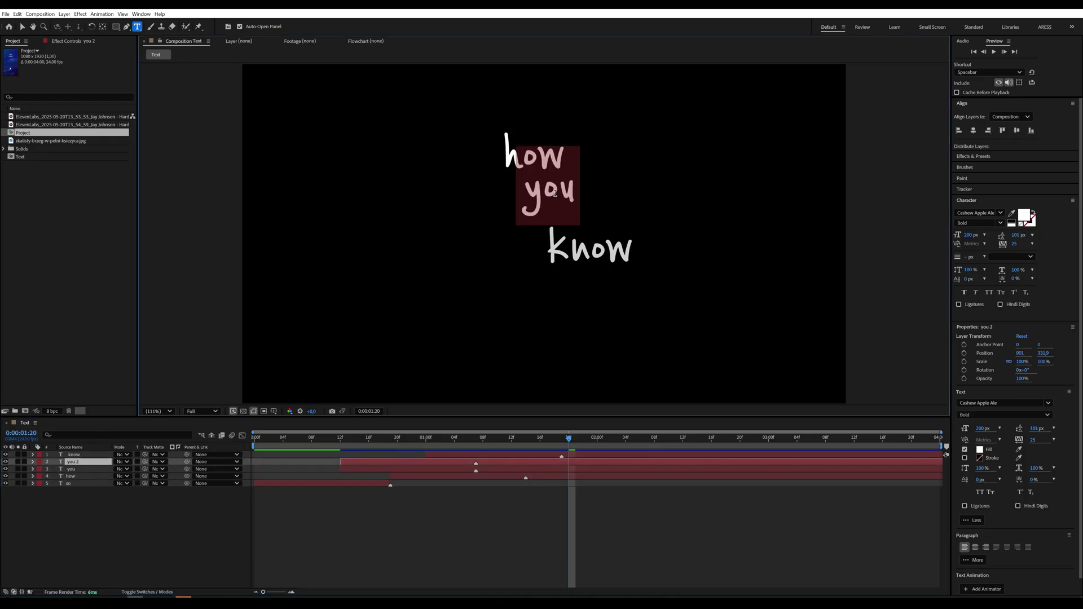
text(to)
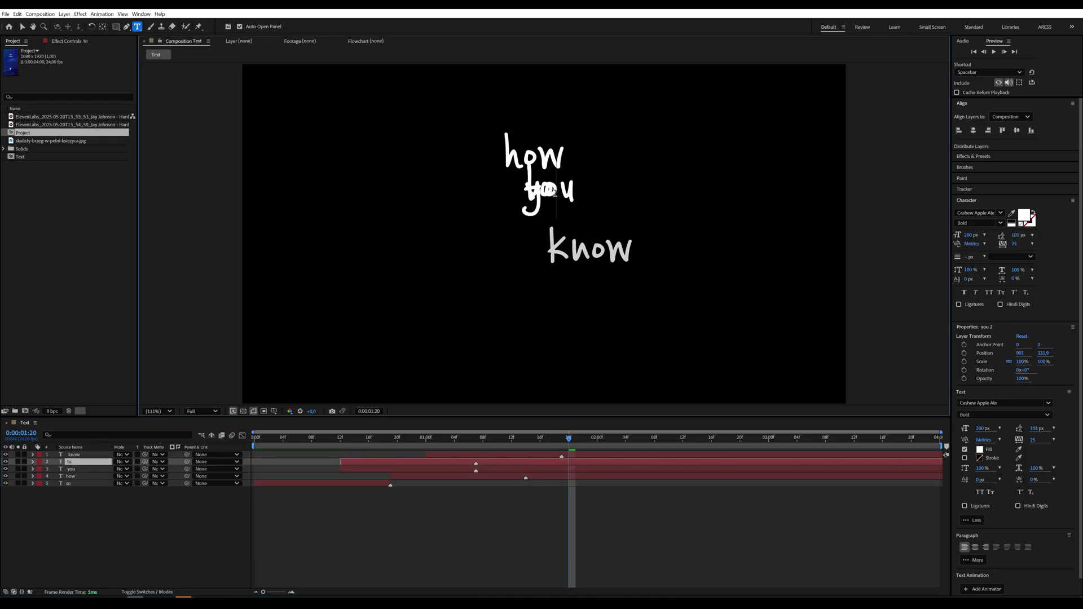
click(427, 440)
drag(401, 462, 520, 468)
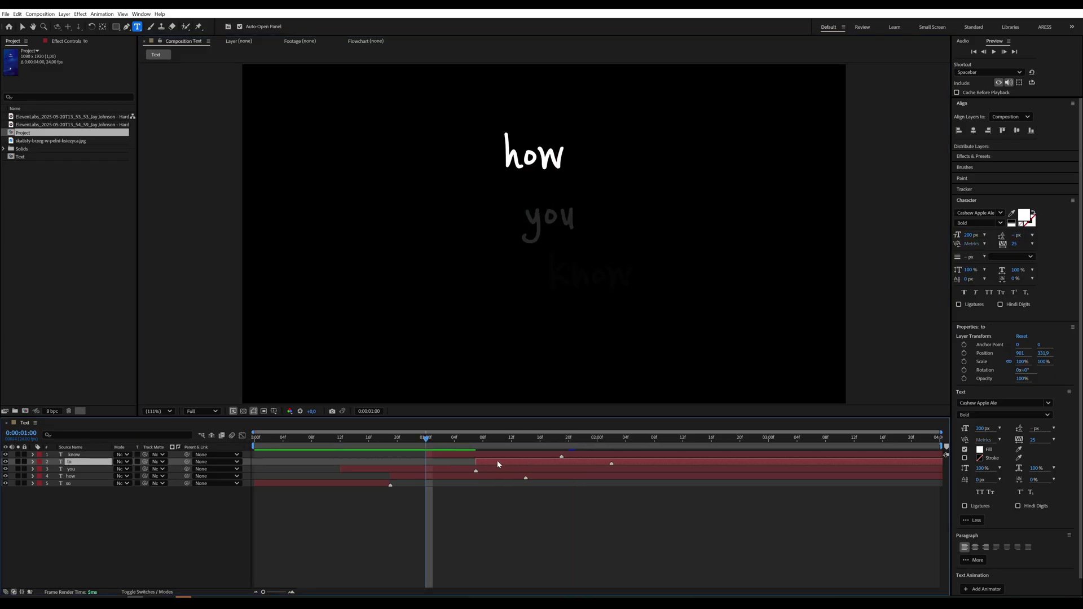
Delete the 'to' layer's Start keyframes and end 'you' where 'to' begins
key(u)
click(662, 439)
drag(672, 476, 474, 475)
key(Delete)
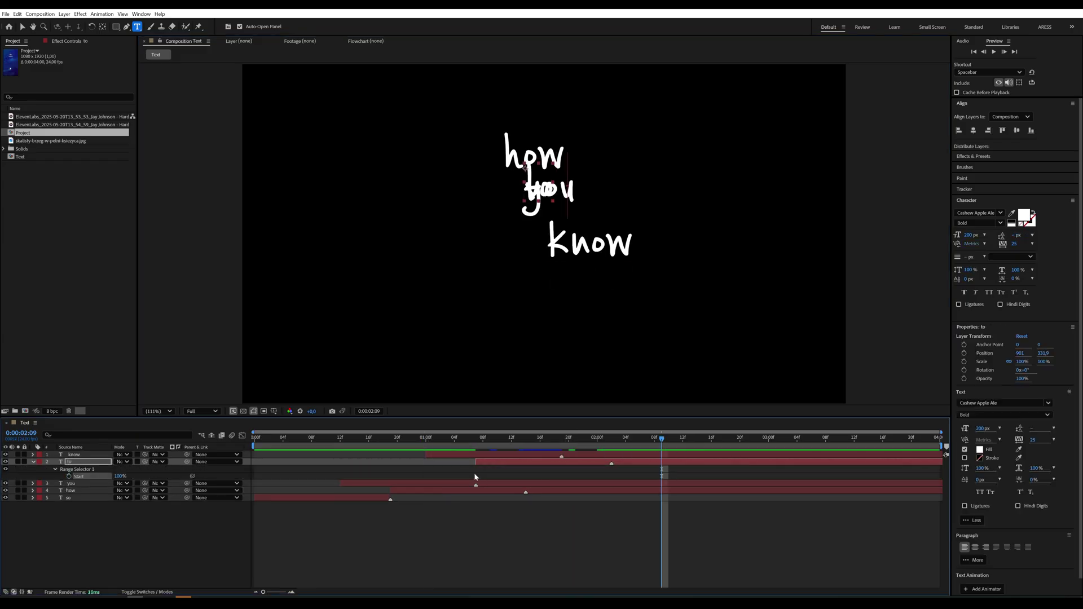
key(i)
click(452, 484)
key(alt+])
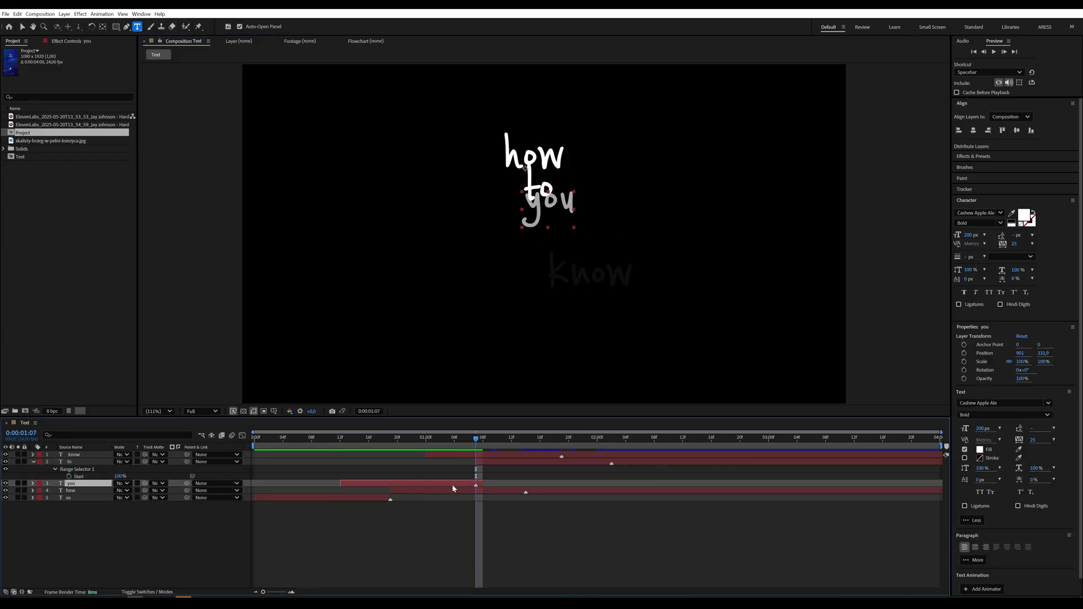
Preview the 'how to know' animation and select all the text layers
key(Home)
key(space)
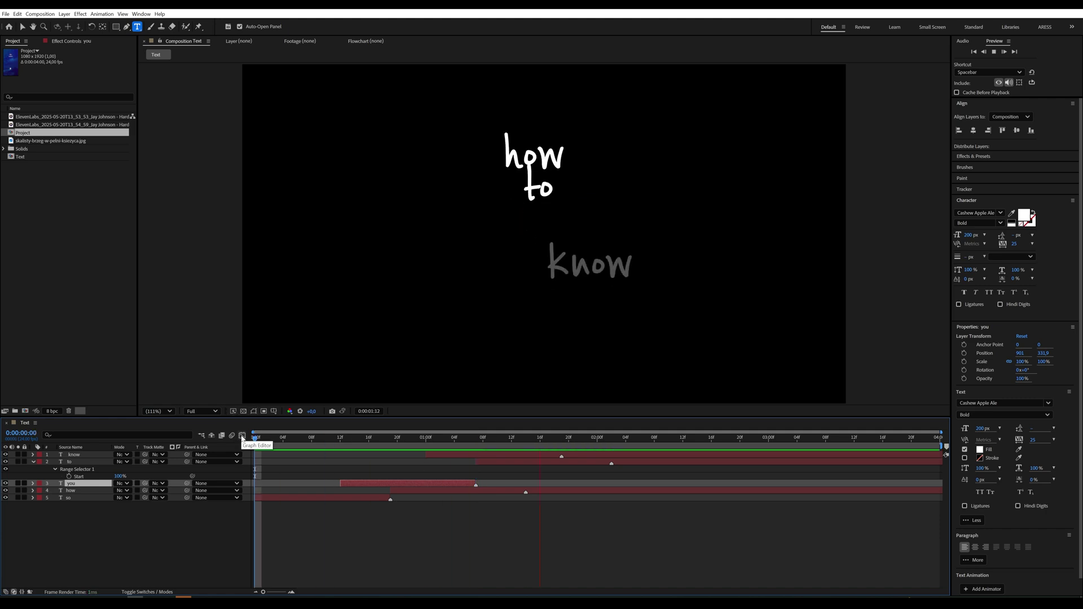
key(space)
click(502, 459)
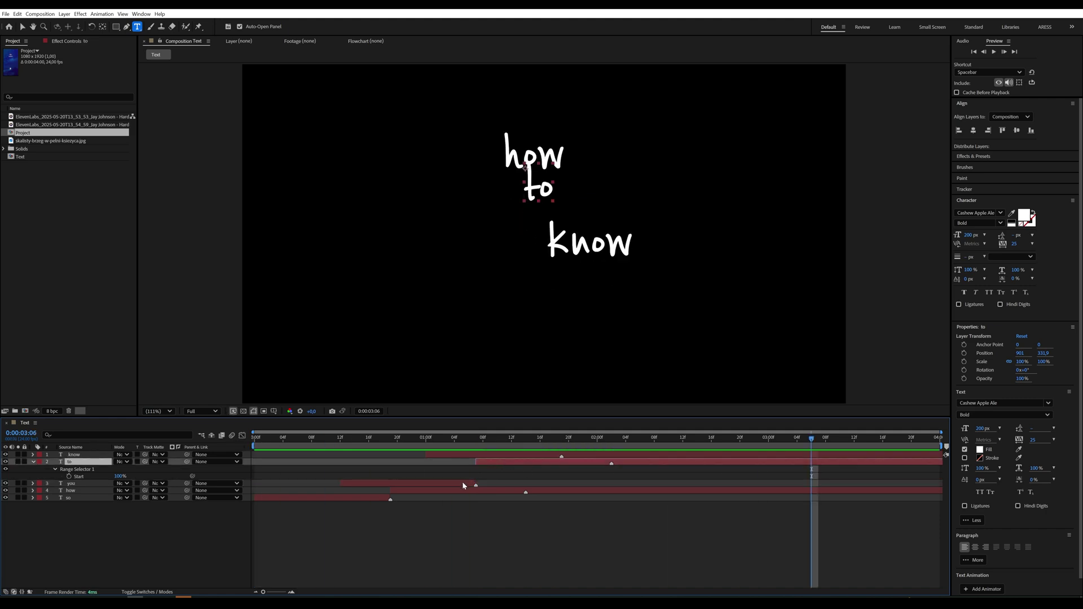
ctrl+click(462, 483)
click(21, 28)
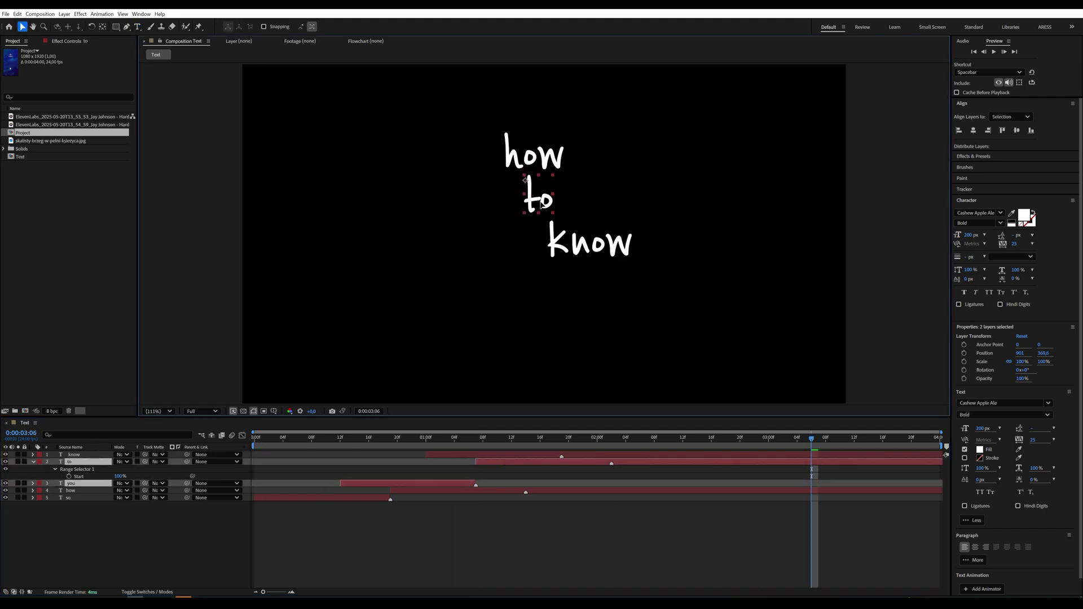
key(Home)
key(space)
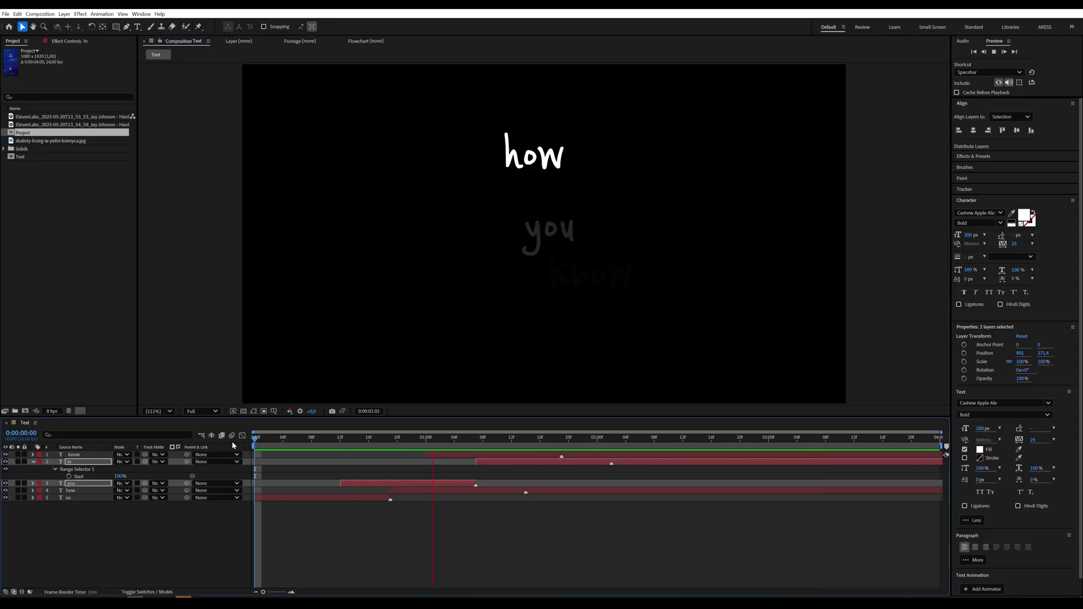
key(space)
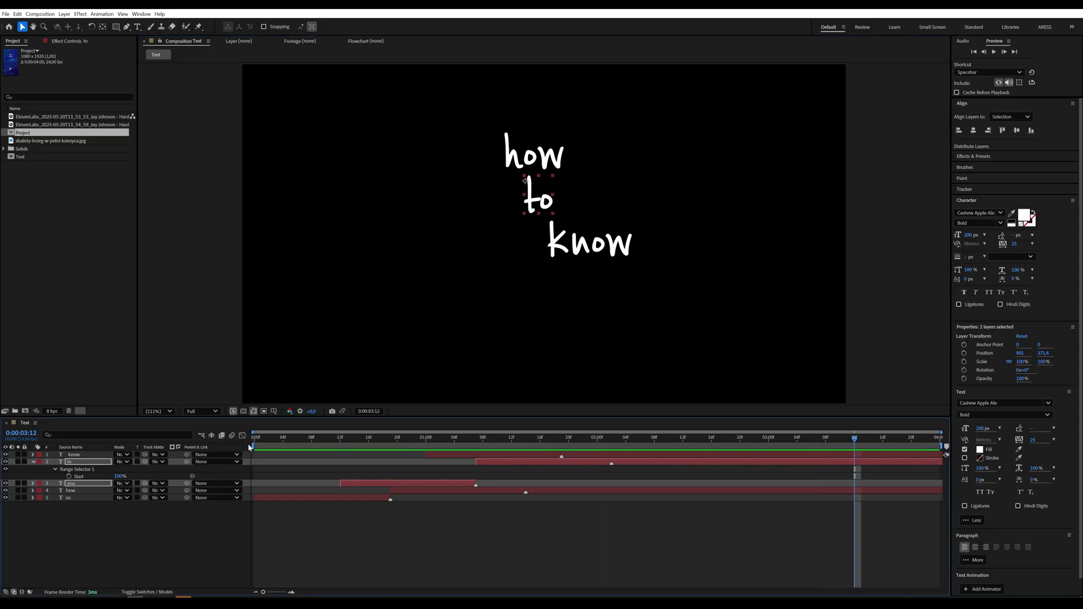
key(ctrl+a)
Create a new null object and parent the word layers to it
right_click(117, 541)
mouse_move(133, 445)
click(263, 493)
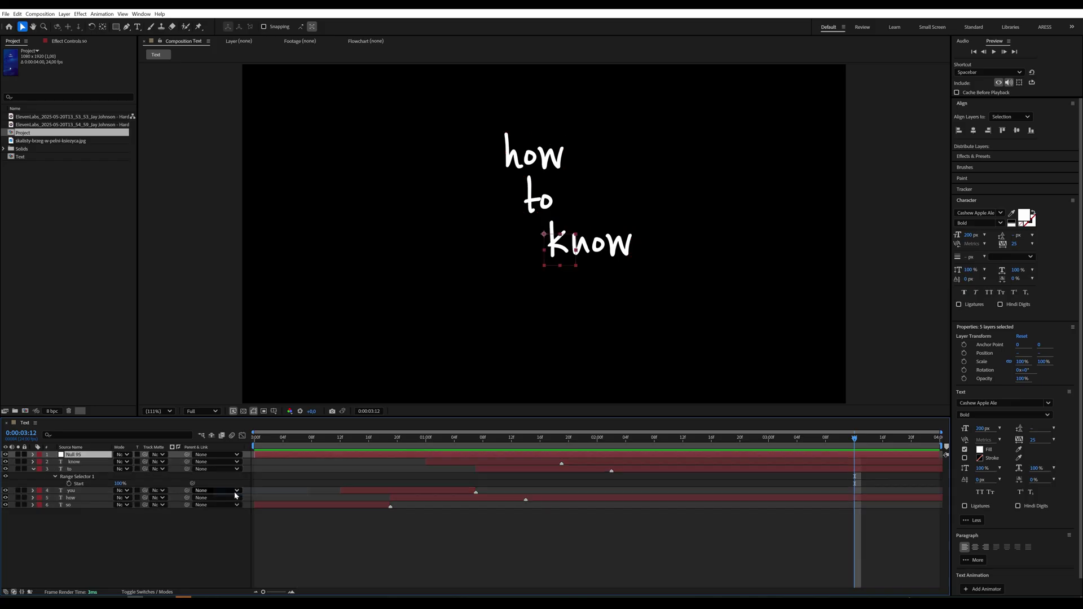
click(73, 462)
shift+click(81, 504)
drag(187, 462, 97, 456)
Rename the null layer to 'Control'
right_click(97, 455)
click(120, 433)
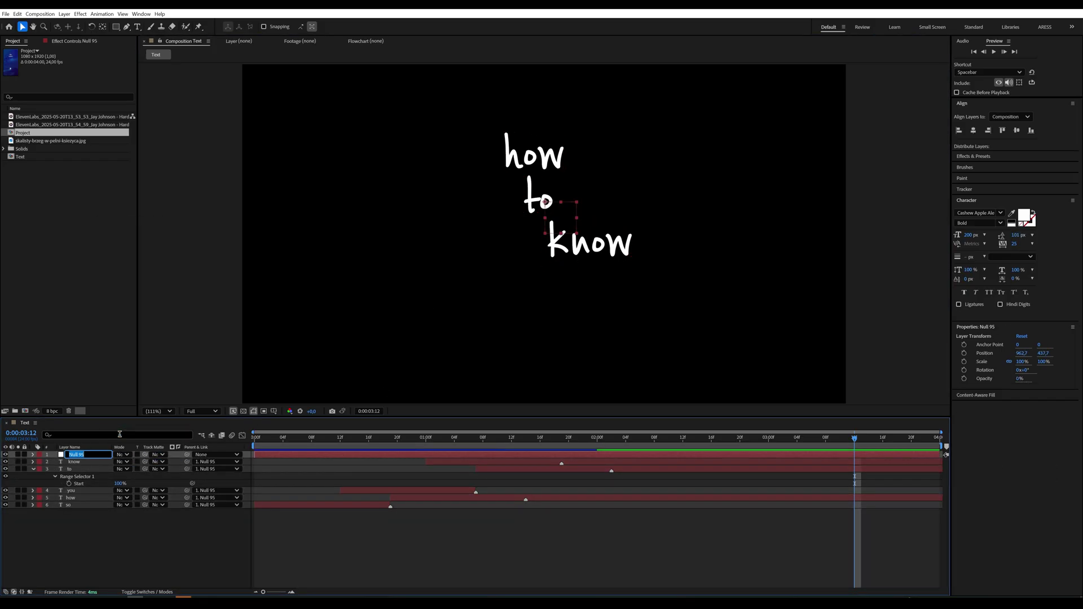
text(Control)
key(Return)
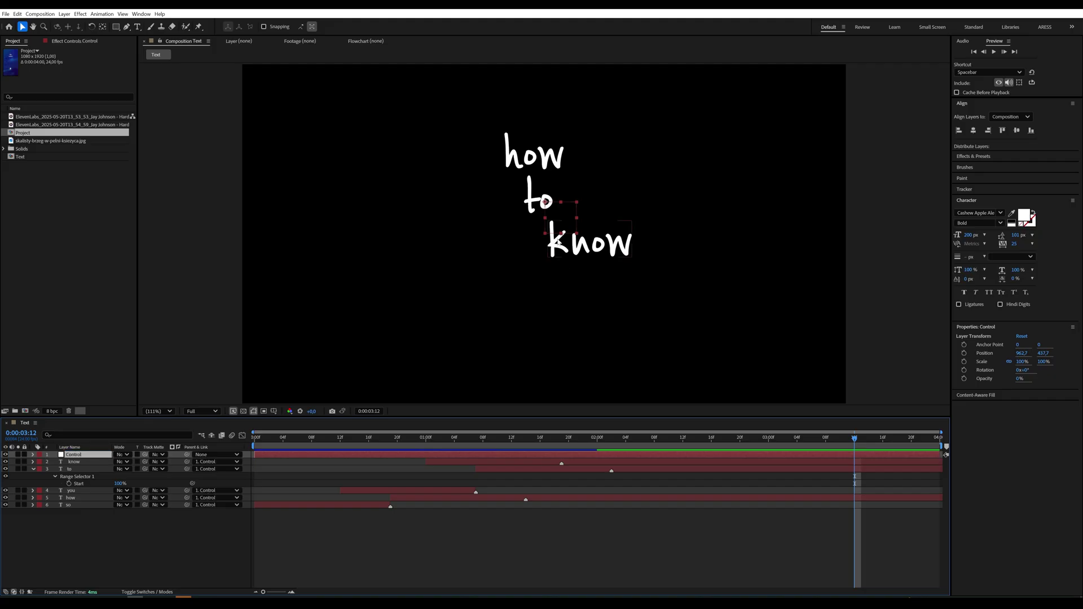
Show the Title/Action Safe guides and drag the Control null down to centre the text
click(289, 411)
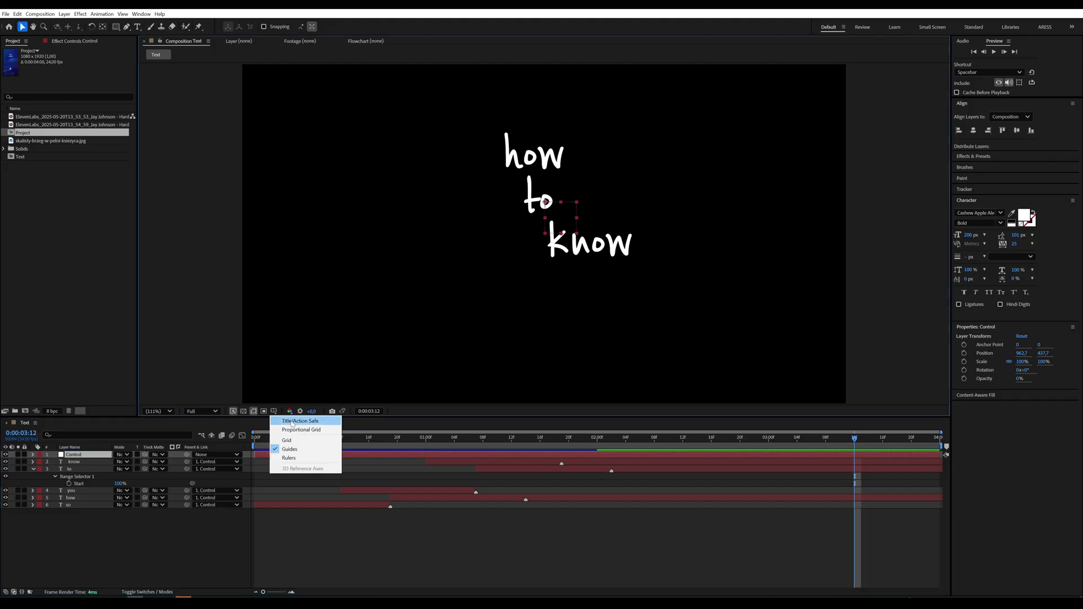
click(299, 420)
drag(546, 202, 545, 234)
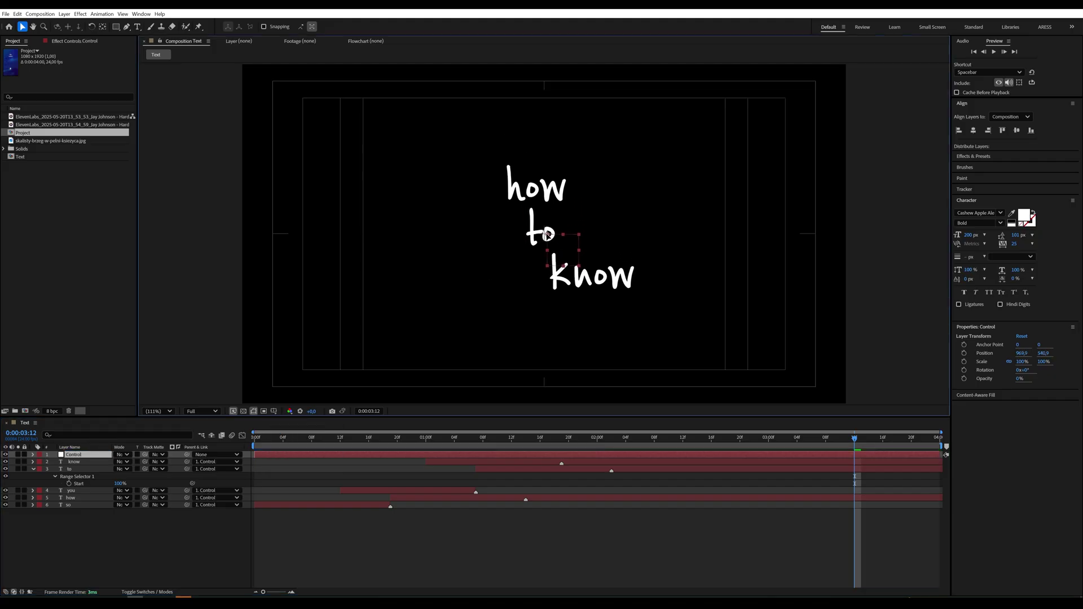
Preview the centred word animation from the beginning
key(Home)
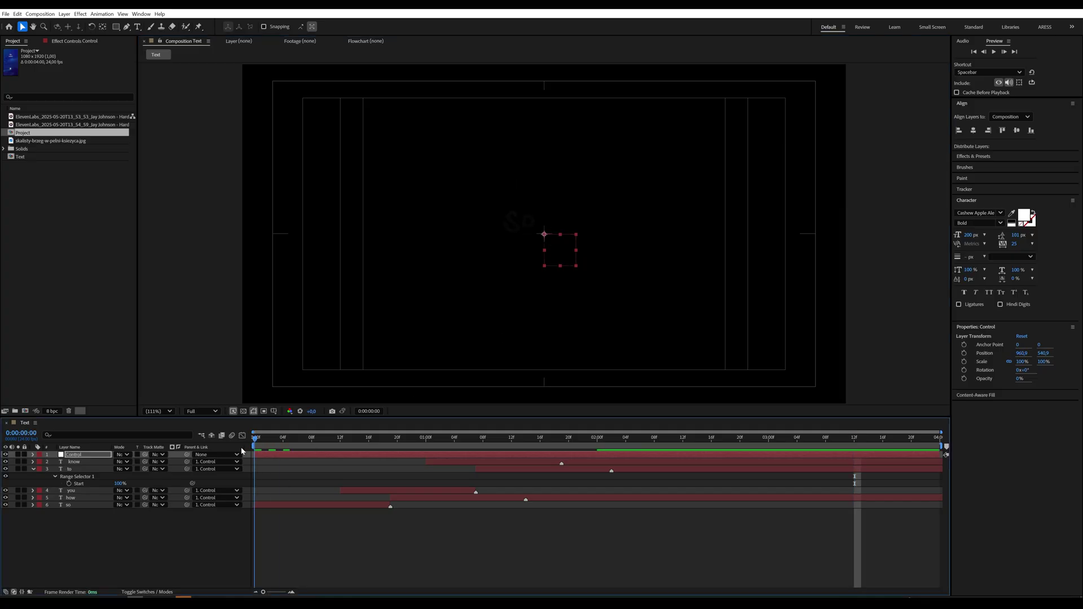
click(211, 530)
key(space)
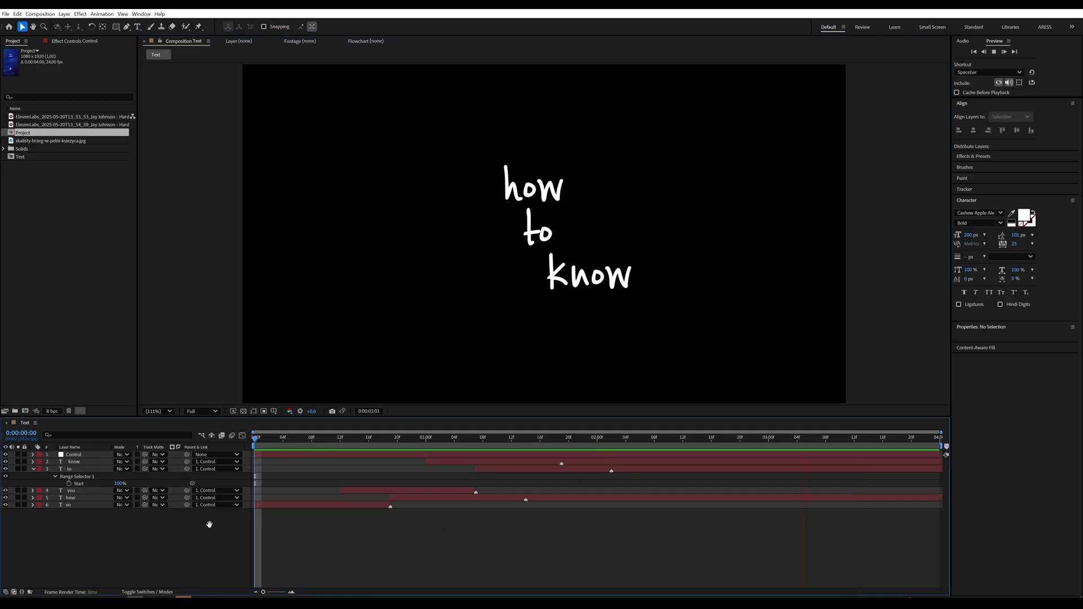
key(space)
click(85, 117)
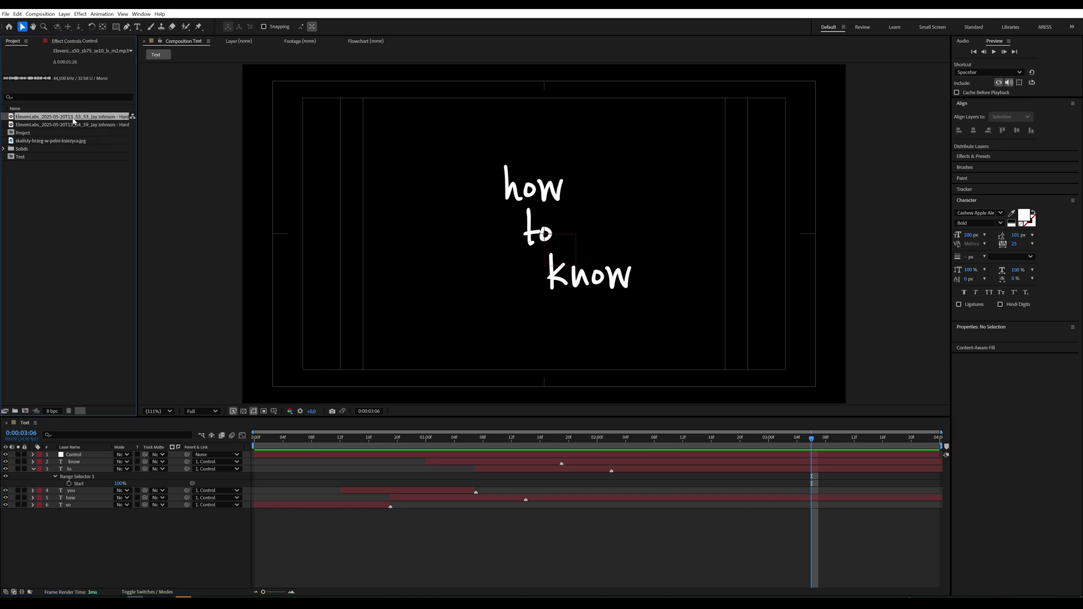
Drag the ElevenLabs voice clip into the timeline and preview it with the words
drag(74, 120, 292, 519)
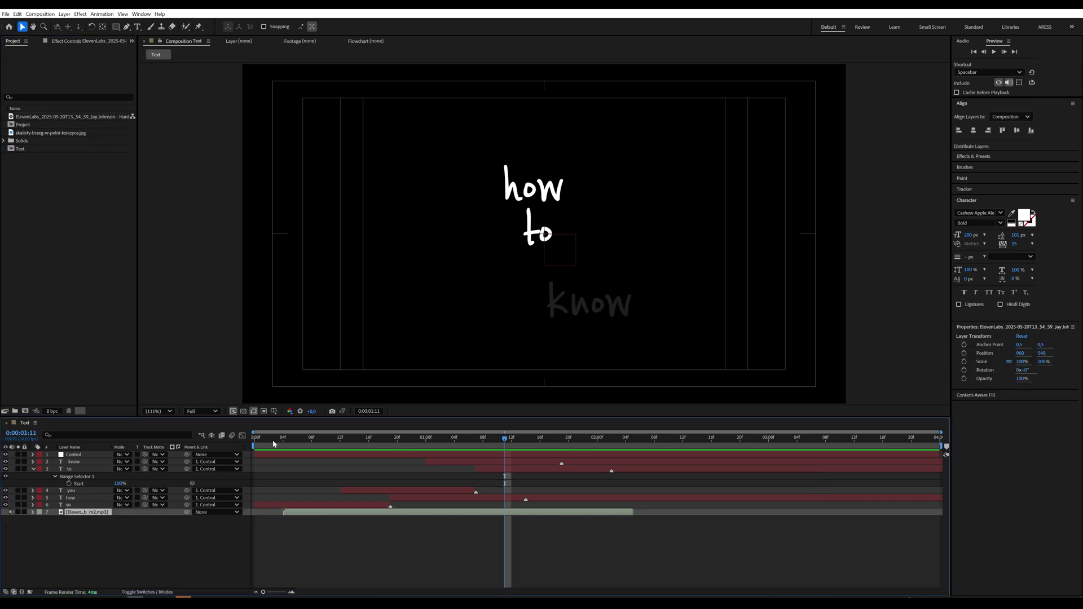
key(Home)
click(293, 517)
click(301, 516)
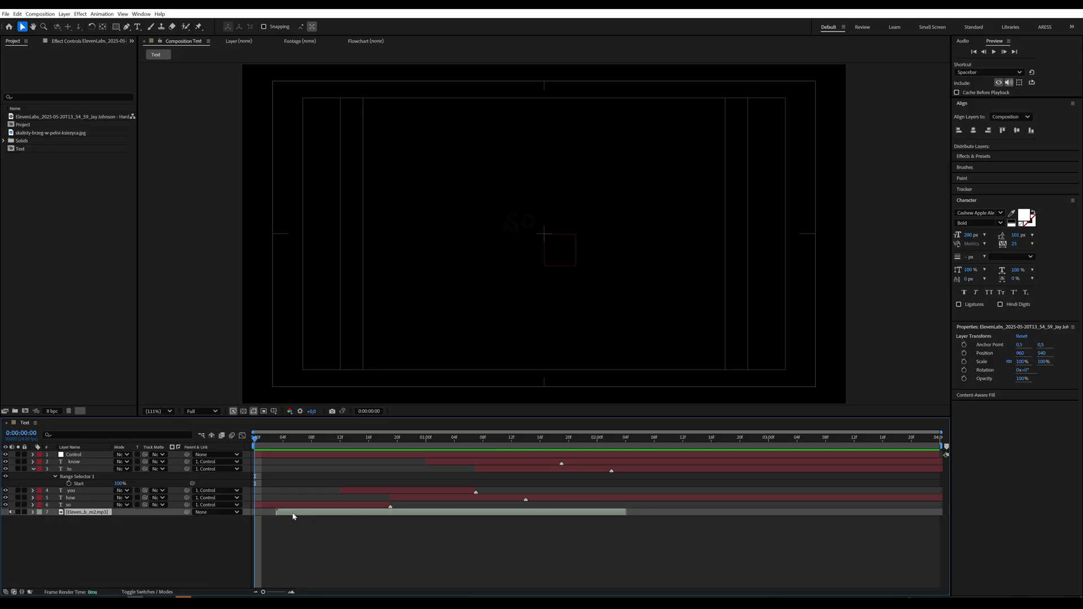
key(space)
Shift the voice audio about 9 frames later and preview the result
drag(305, 517, 348, 516)
key(Home)
key(space)
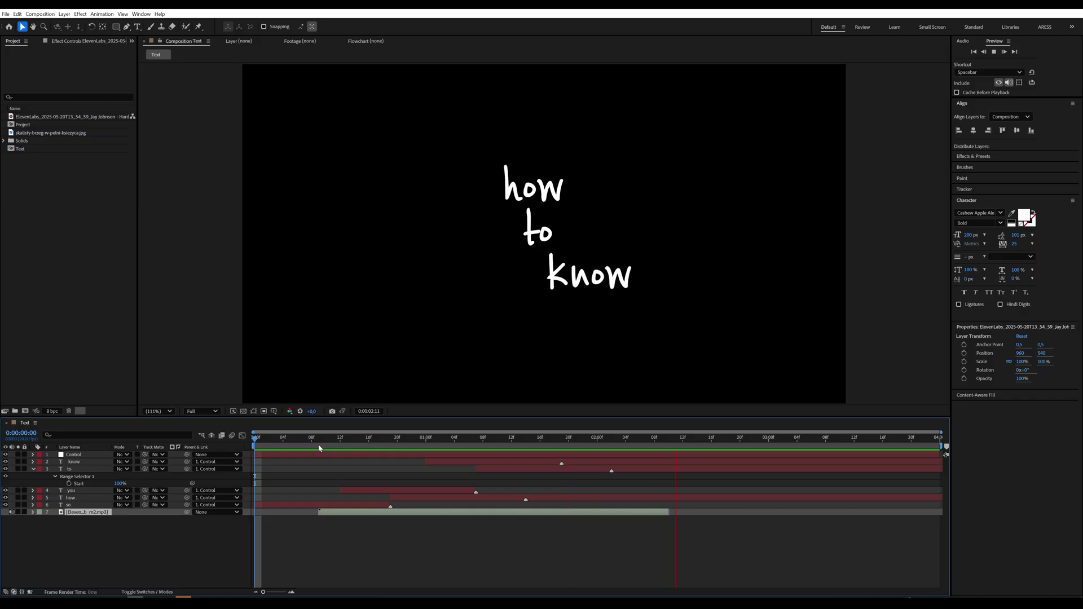
key(space)
key(space)
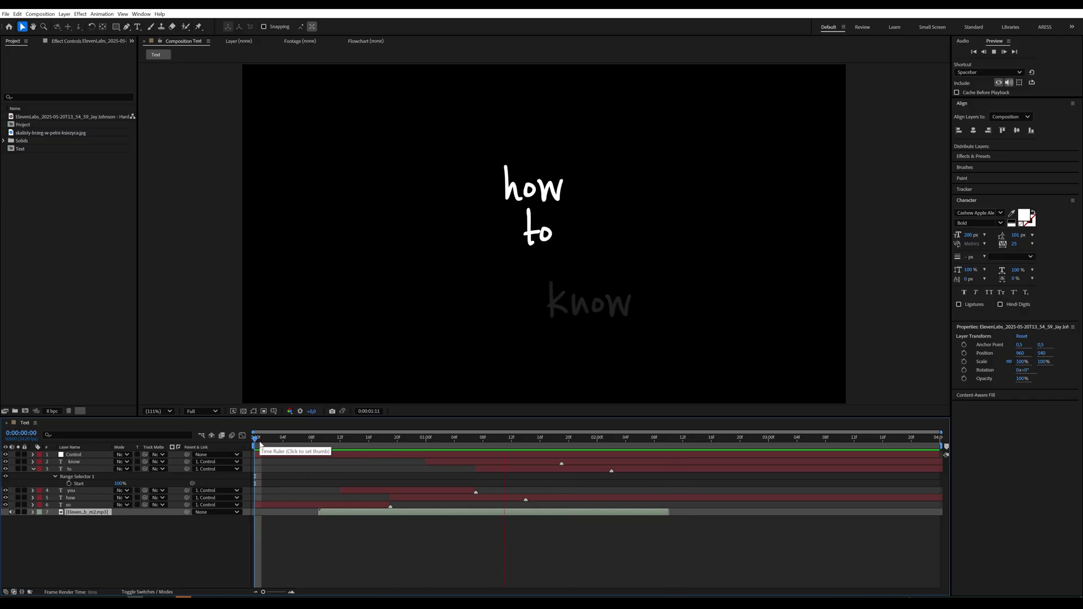
key(space)
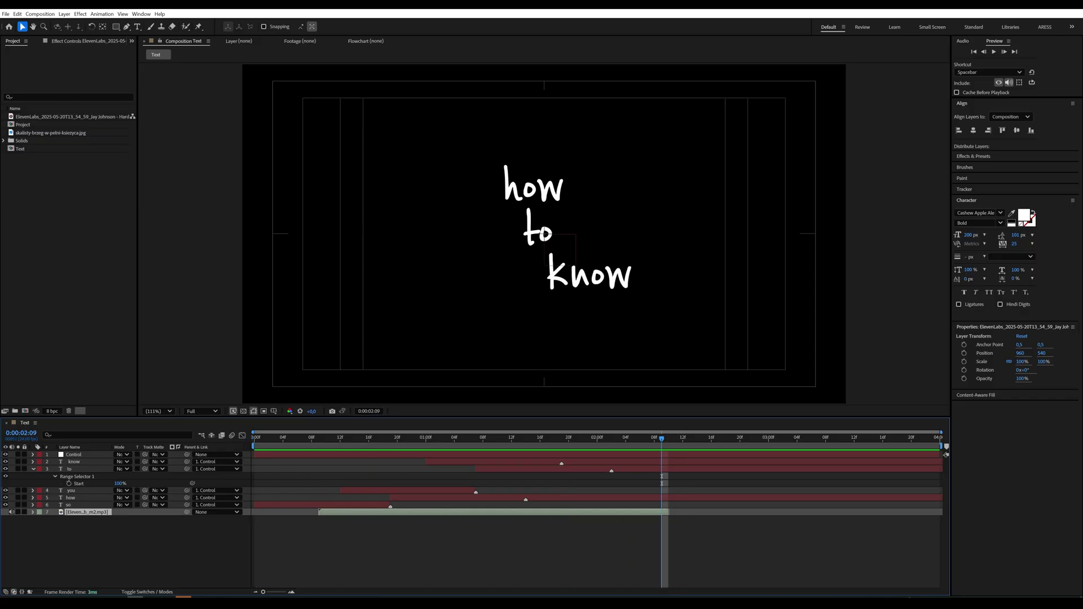